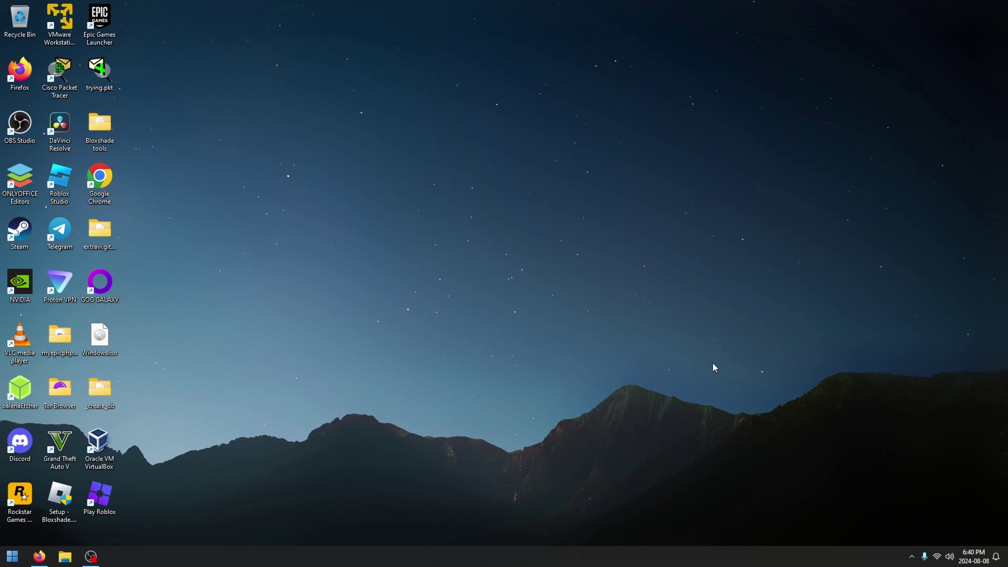
# View the Moving In game page in Firefox, then minimize Firefox to show the desktop.
pyautogui.click(39, 556)
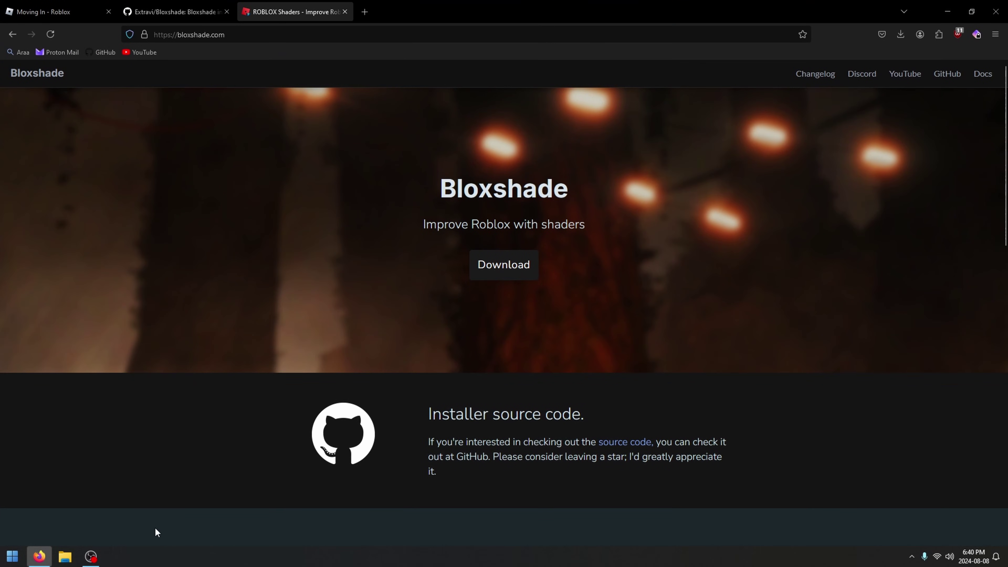
pyautogui.click(60, 12)
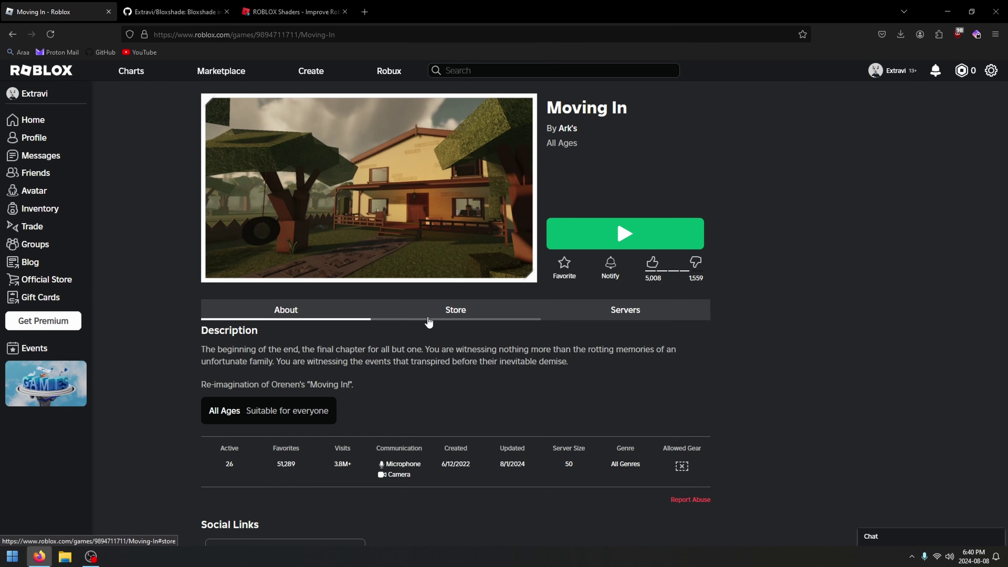
pyautogui.click(971, 11)
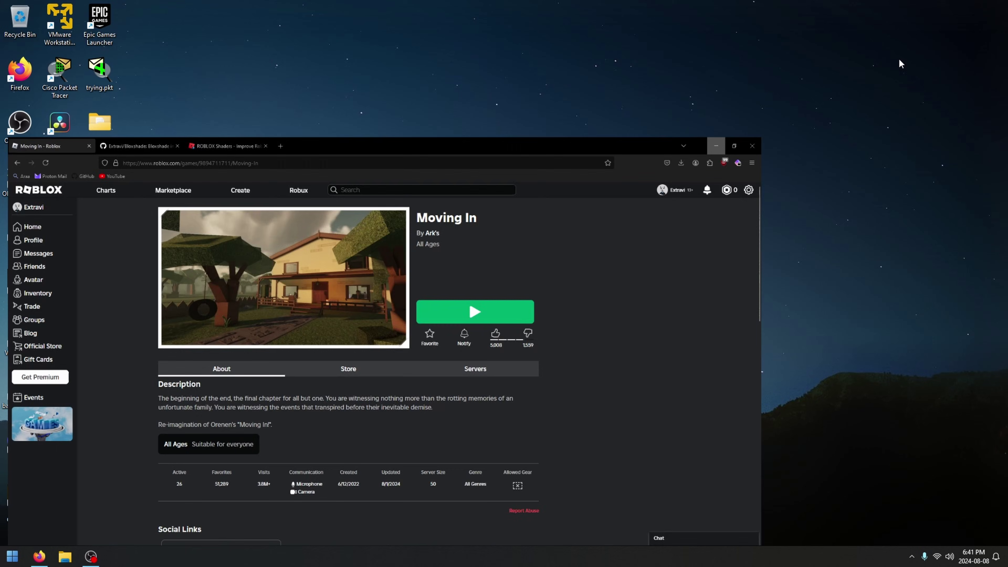
pyautogui.press('super+d')
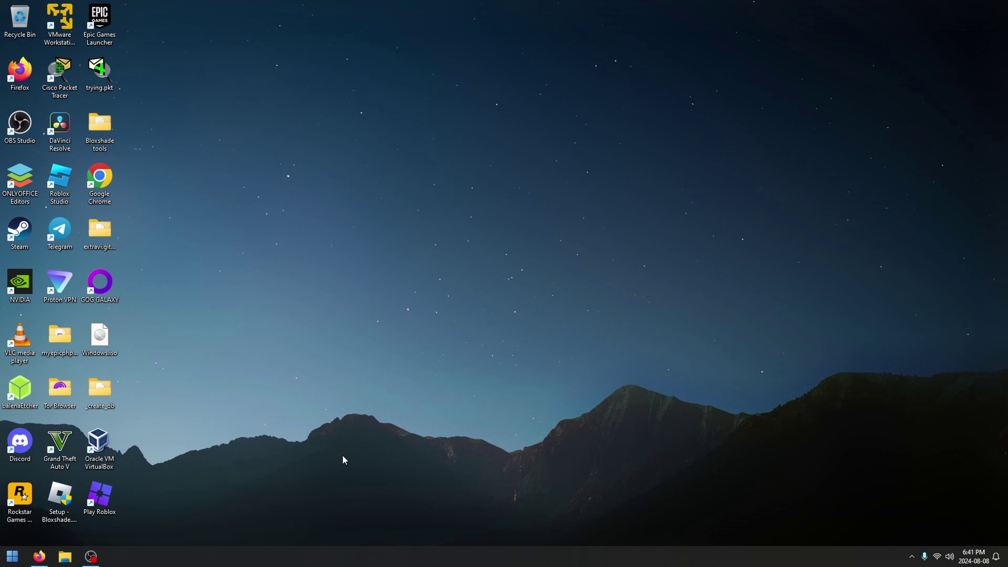
pyautogui.rightClick(365, 560)
pyautogui.click(404, 514)
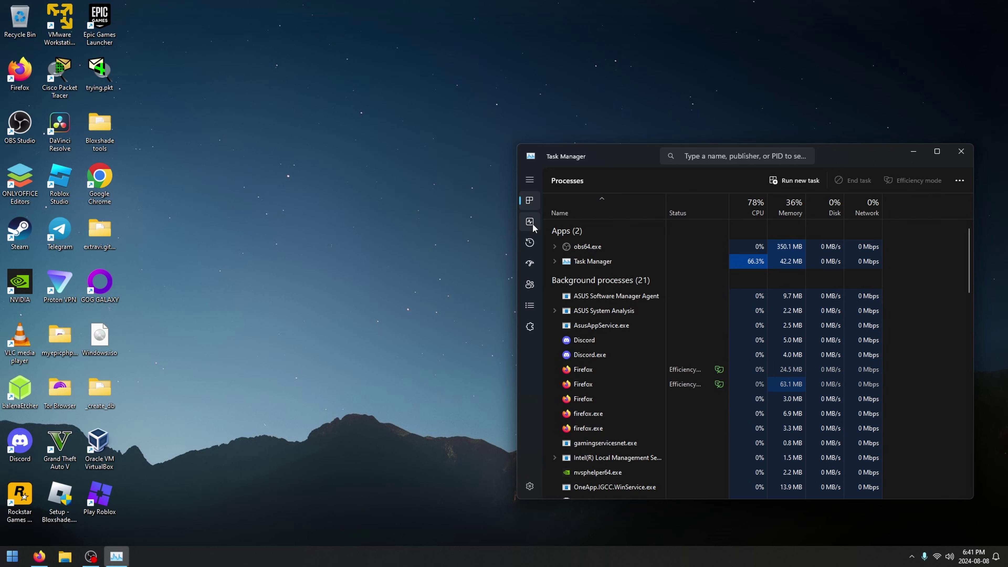
pyautogui.click(530, 222)
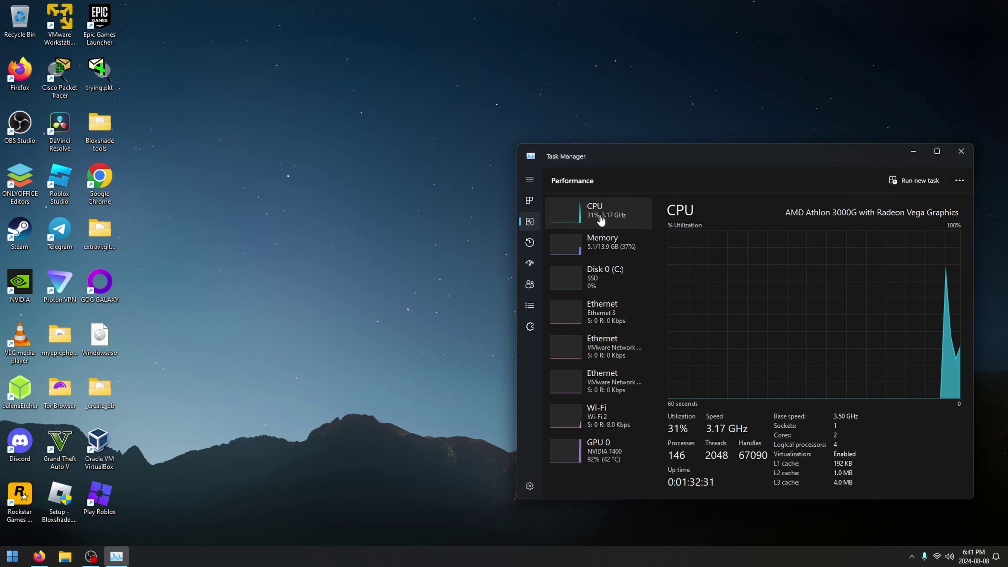
pyautogui.moveTo(735, 146); pyautogui.dragTo(663, 114)
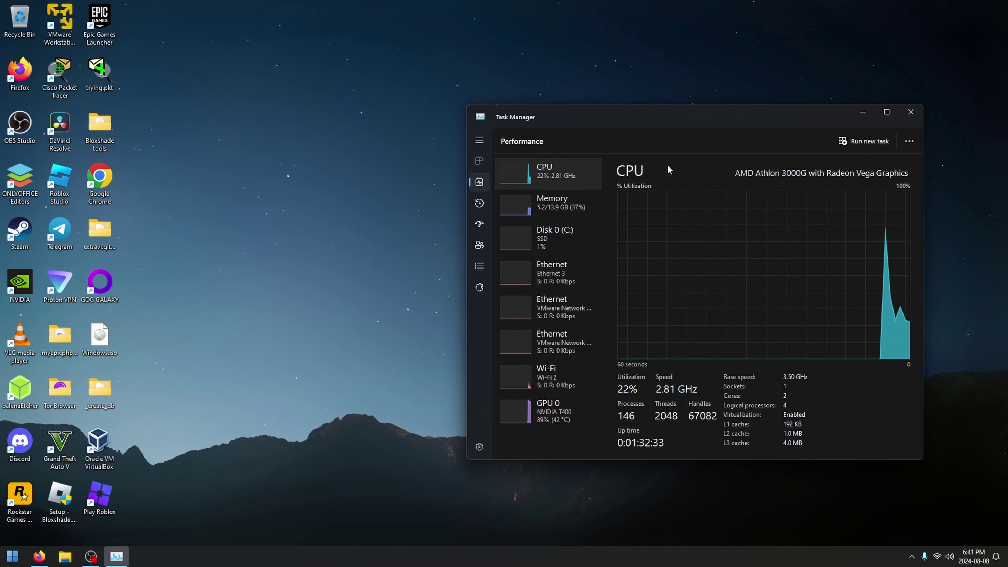
pyautogui.click(564, 424)
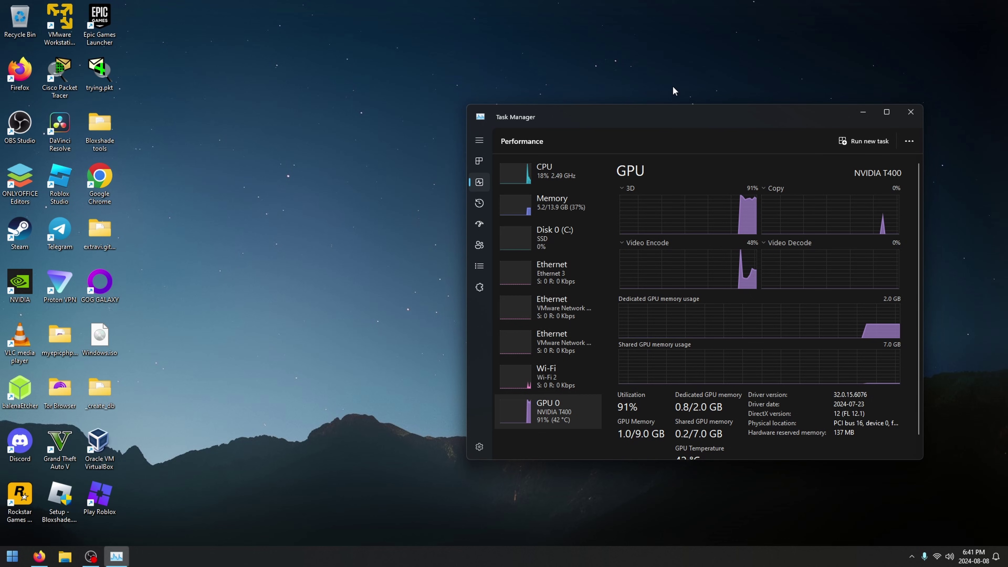
pyautogui.moveTo(672, 121); pyautogui.dragTo(697, 113)
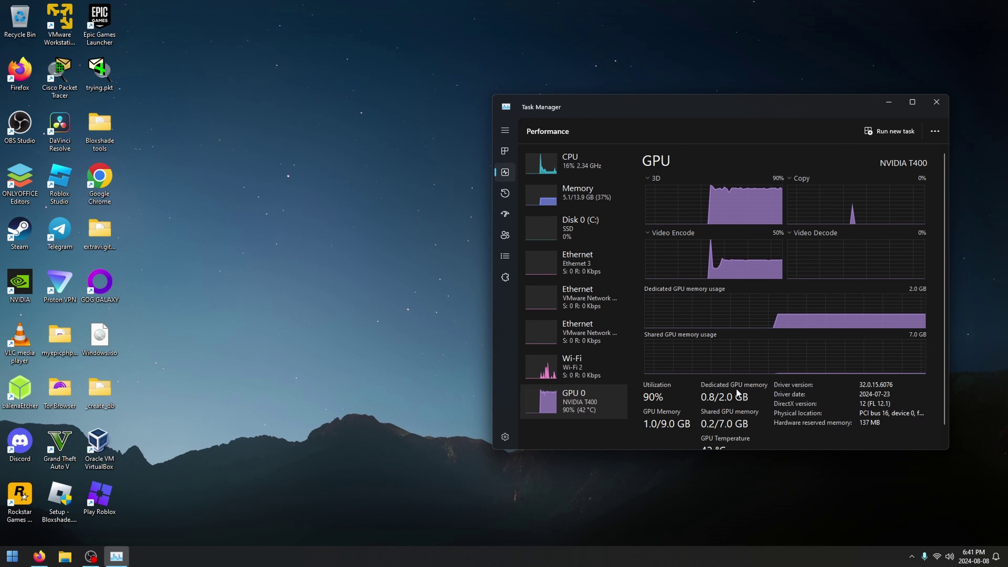
pyautogui.click(561, 163)
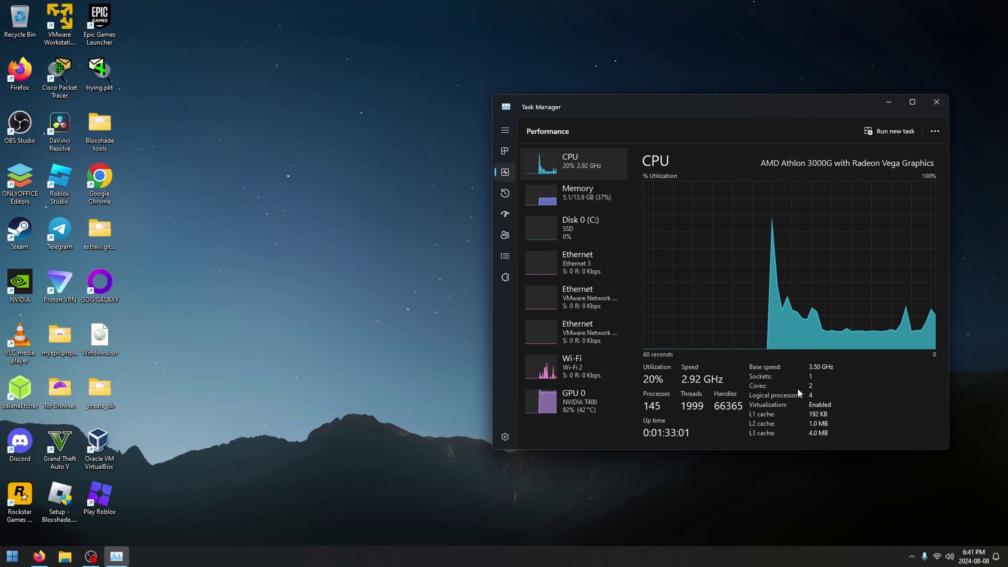
pyautogui.click(579, 401)
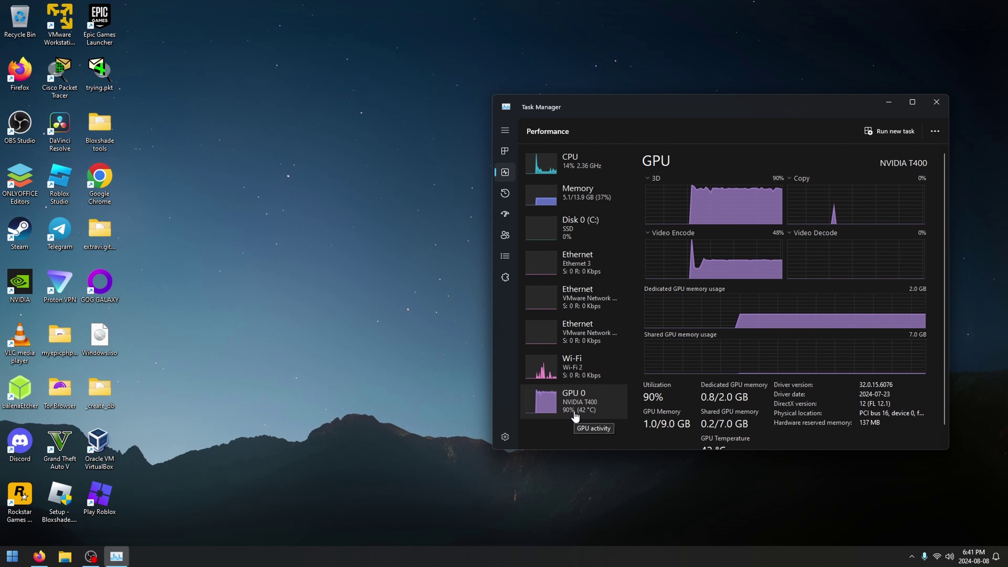
pyautogui.click(506, 155)
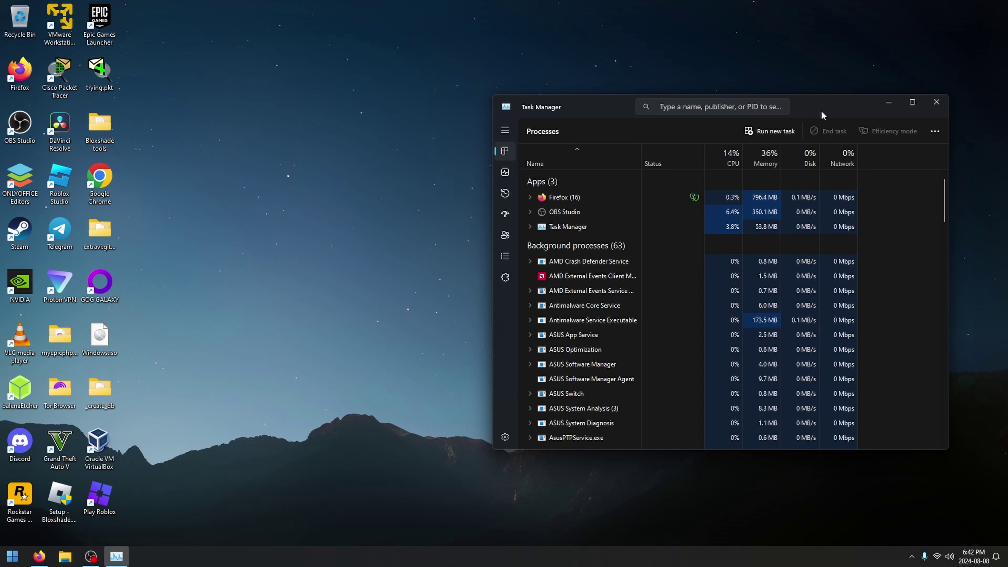
pyautogui.click(939, 105)
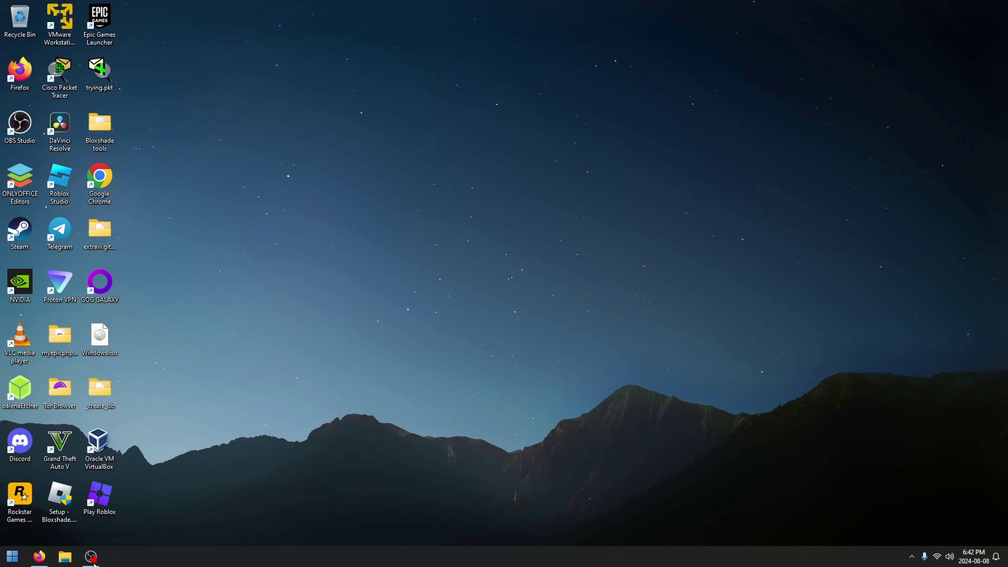
pyautogui.click(39, 556)
pyautogui.click(175, 11)
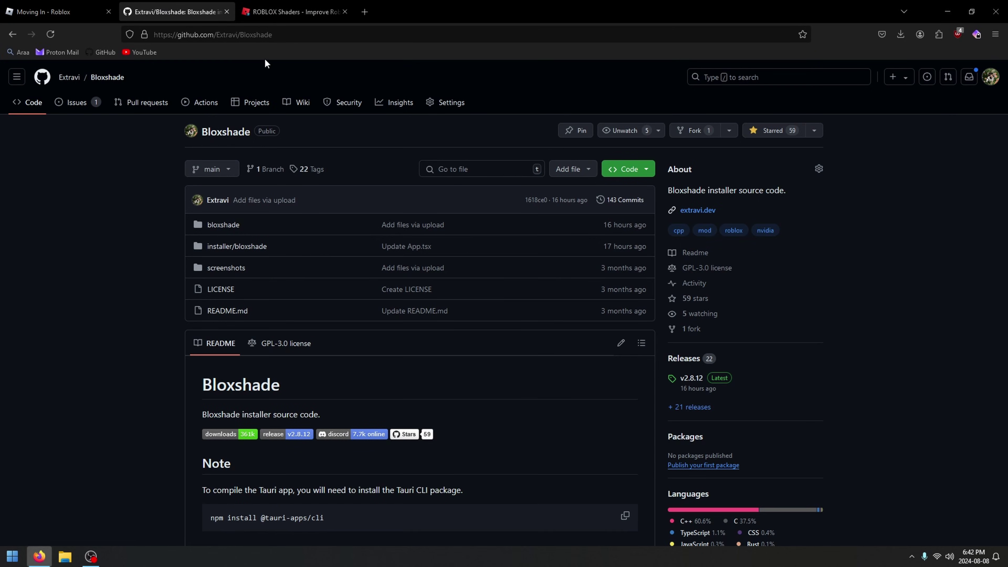
pyautogui.click(294, 12)
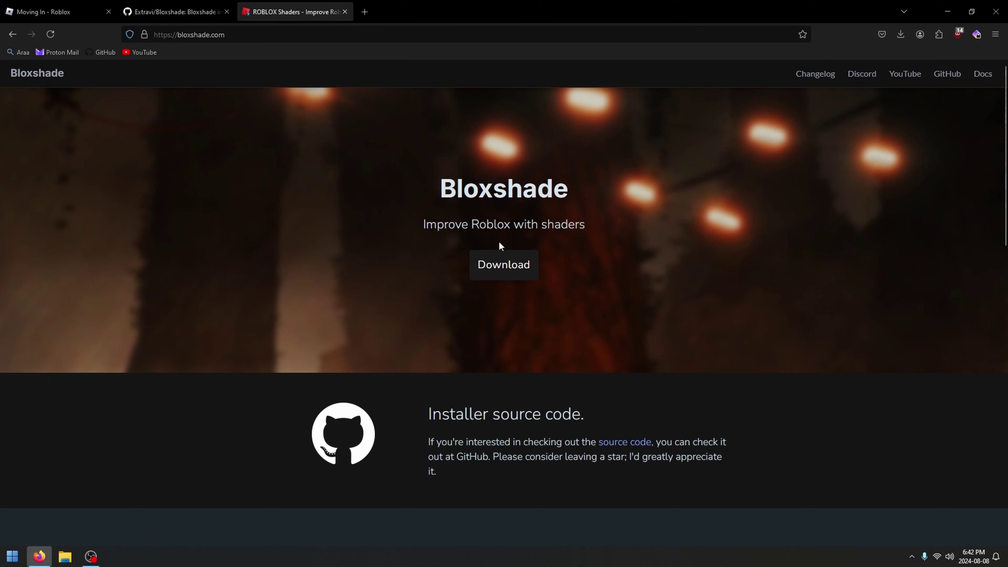
pyautogui.click(156, 9)
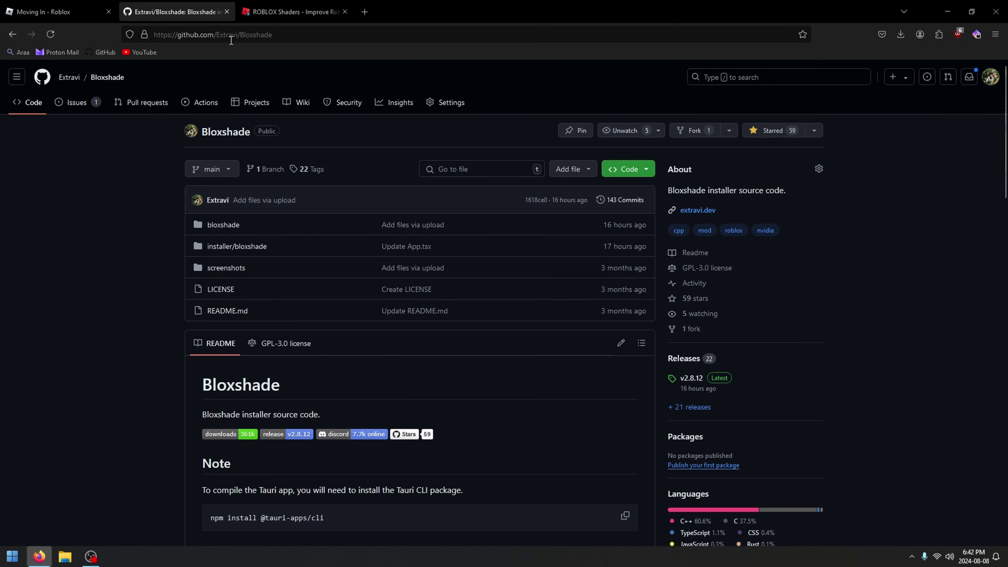
pyautogui.click(280, 8)
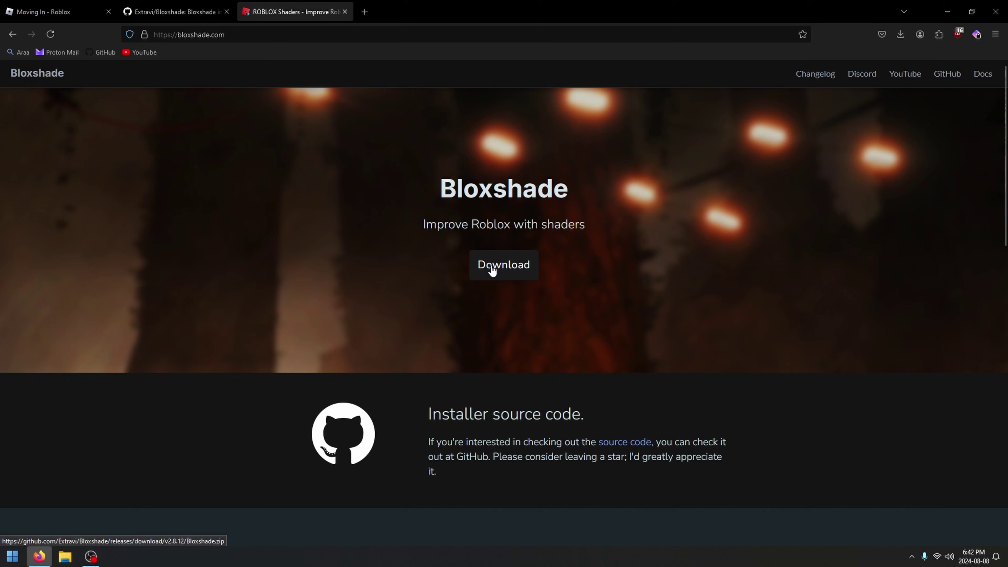
pyautogui.click(211, 12)
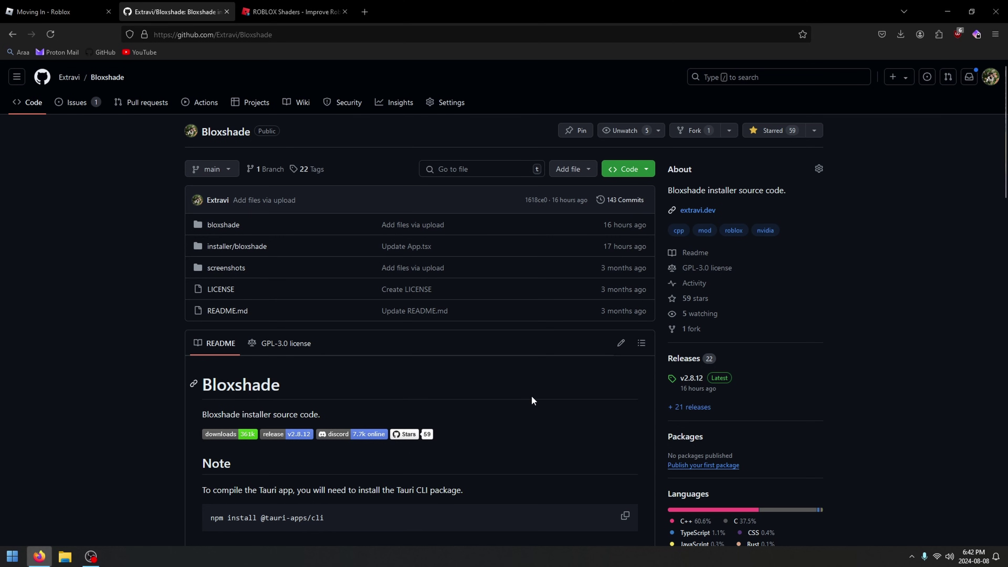
pyautogui.scroll(-4, 531, 395)
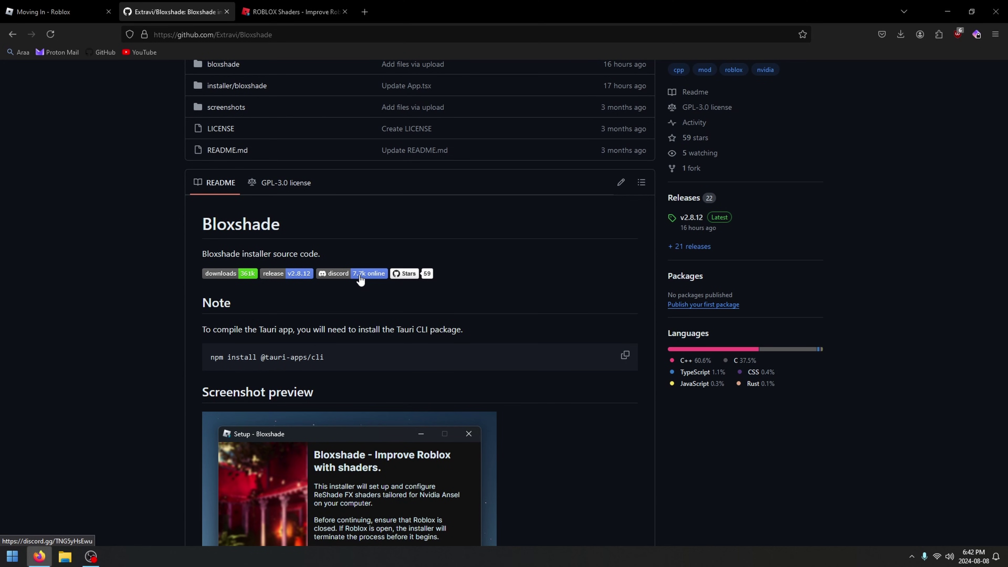
pyautogui.scroll(3, 442, 347)
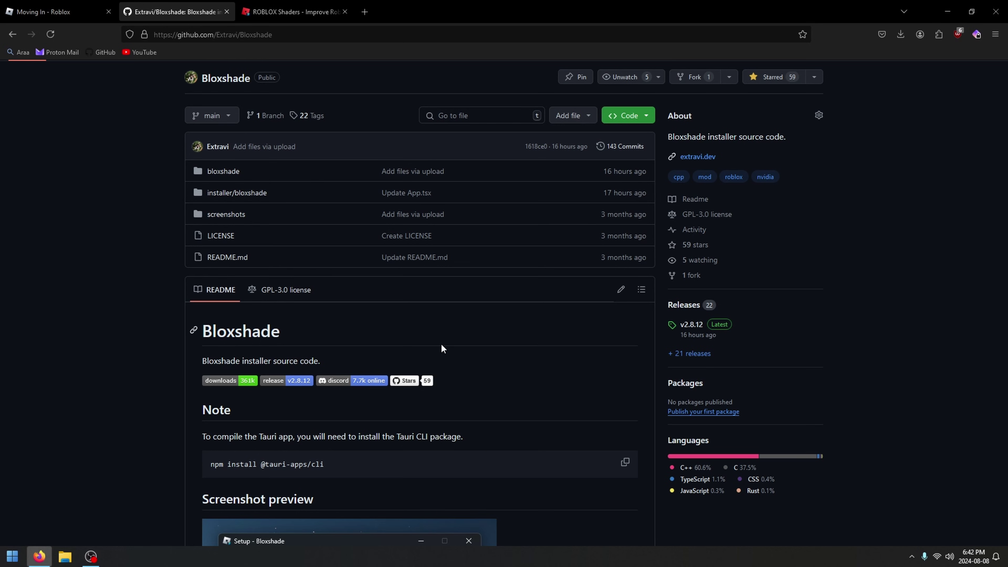
pyautogui.scroll(2, 443, 348)
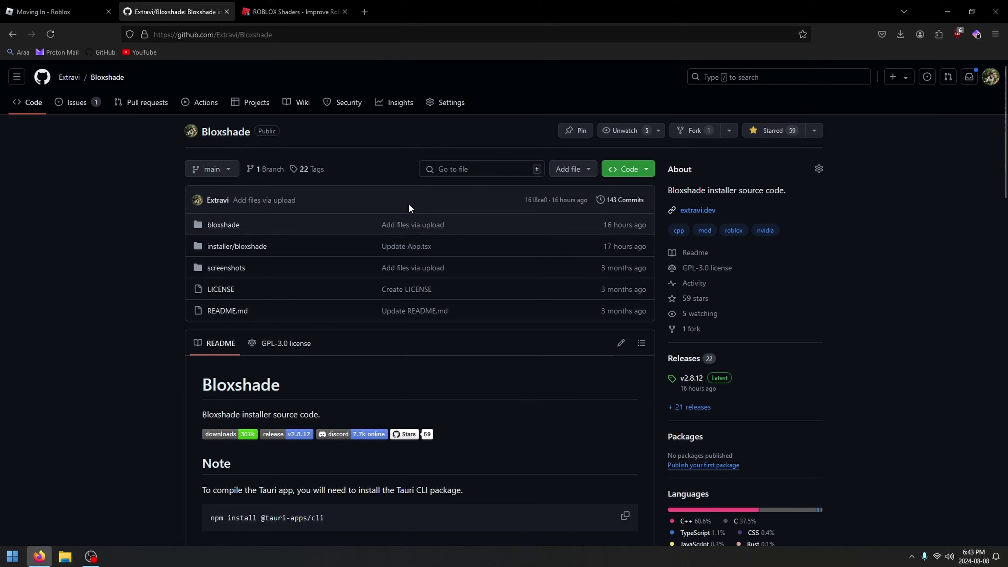
pyautogui.click(295, 11)
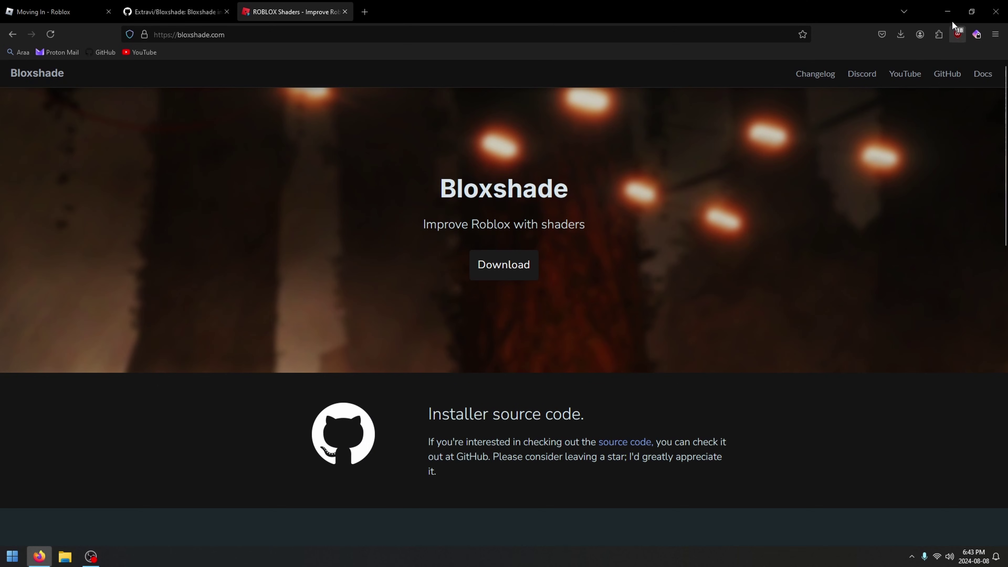
pyautogui.click(947, 11)
# Launch Setup - Bloxshade from the desktop and let it run past the SmartScreen warning.
pyautogui.doubleClick(59, 499)
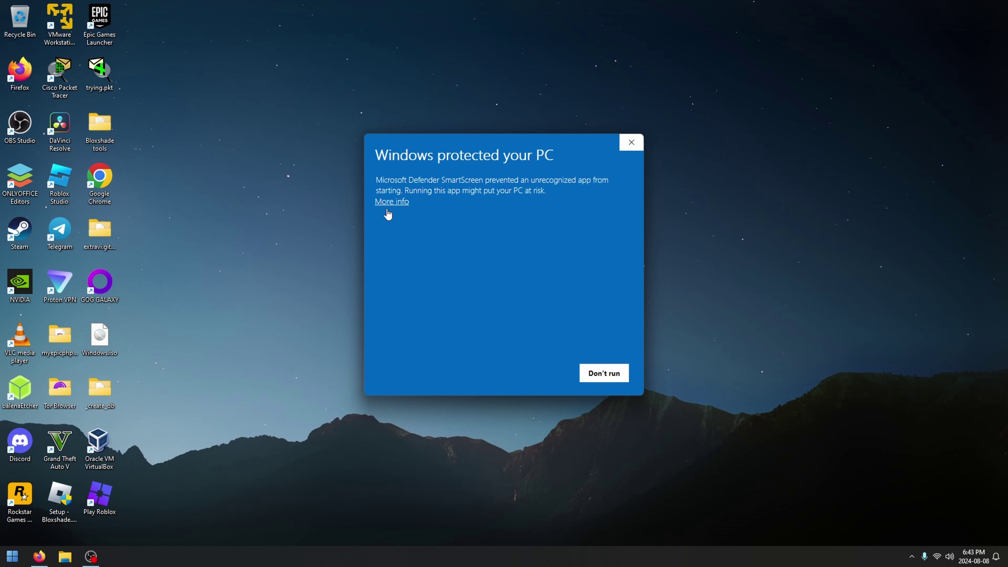
pyautogui.click(390, 202)
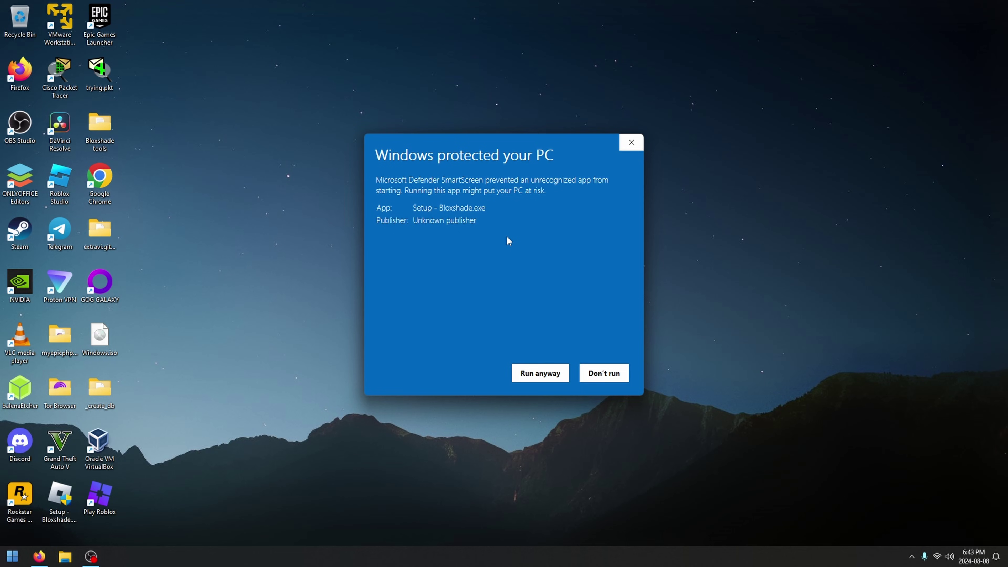
pyautogui.click(525, 373)
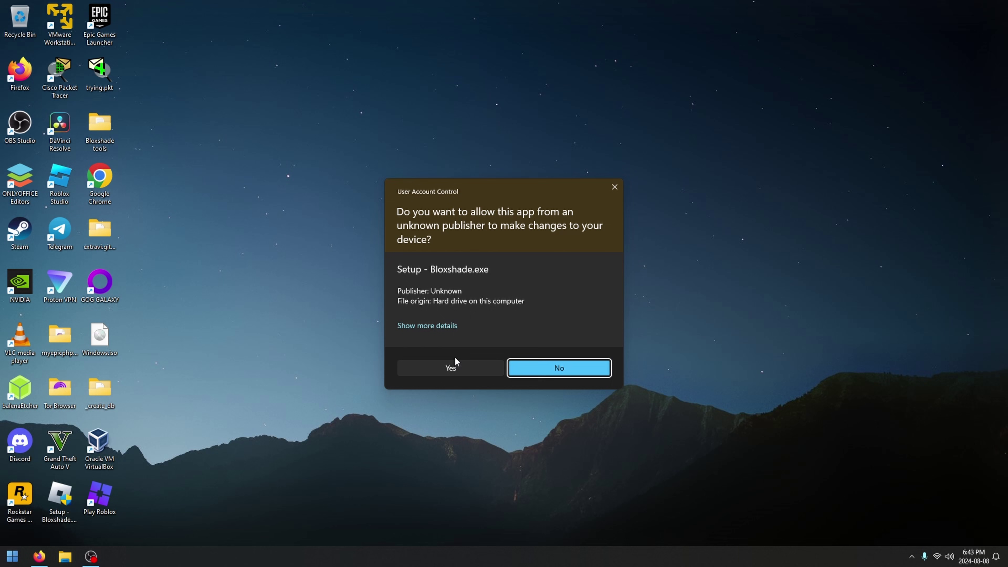
# Allow the Bloxshade setup in UAC and start Patch Nvidia App from its Settings.
pyautogui.click(459, 369)
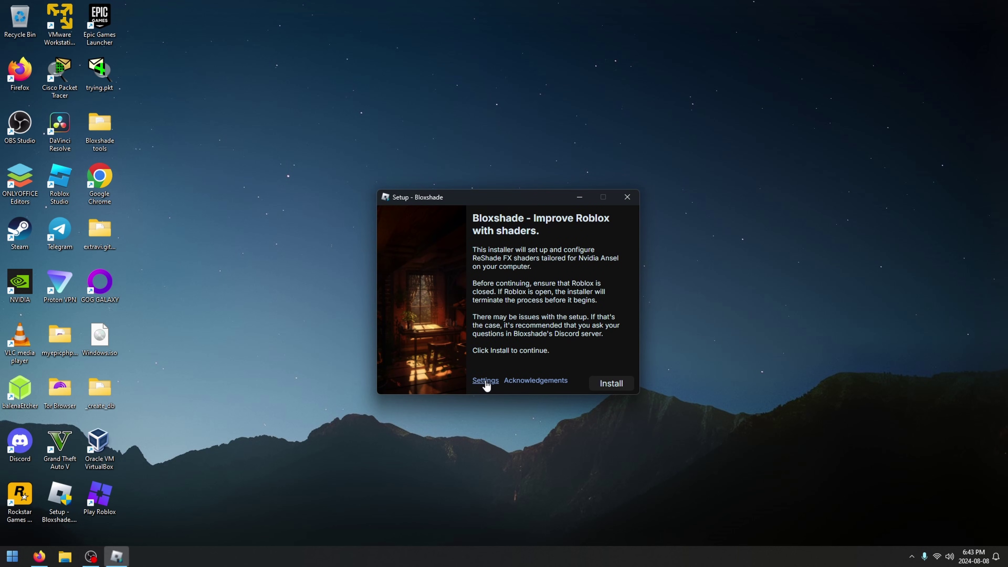
pyautogui.moveTo(483, 196); pyautogui.dragTo(815, 209)
pyautogui.click(819, 394)
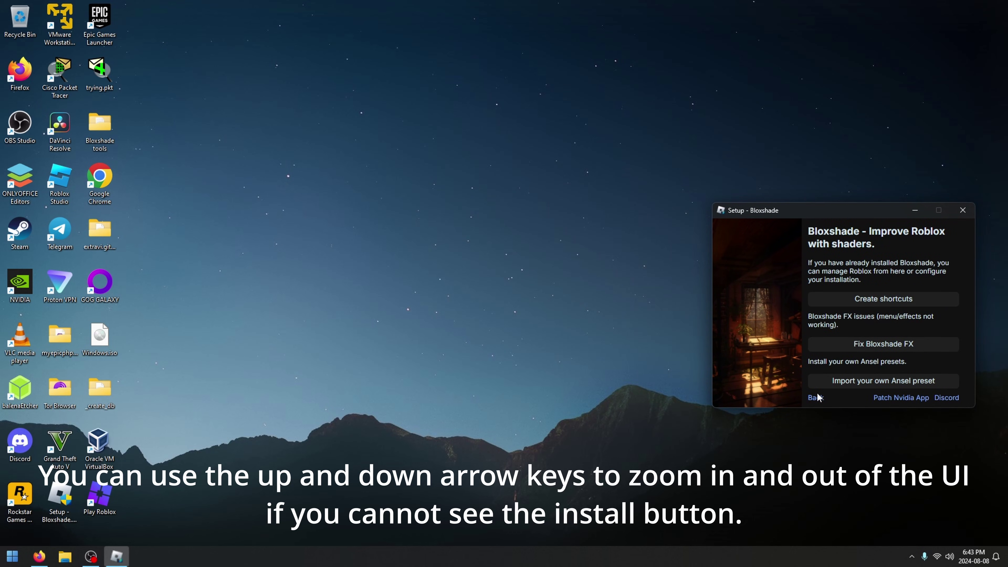
pyautogui.click(893, 398)
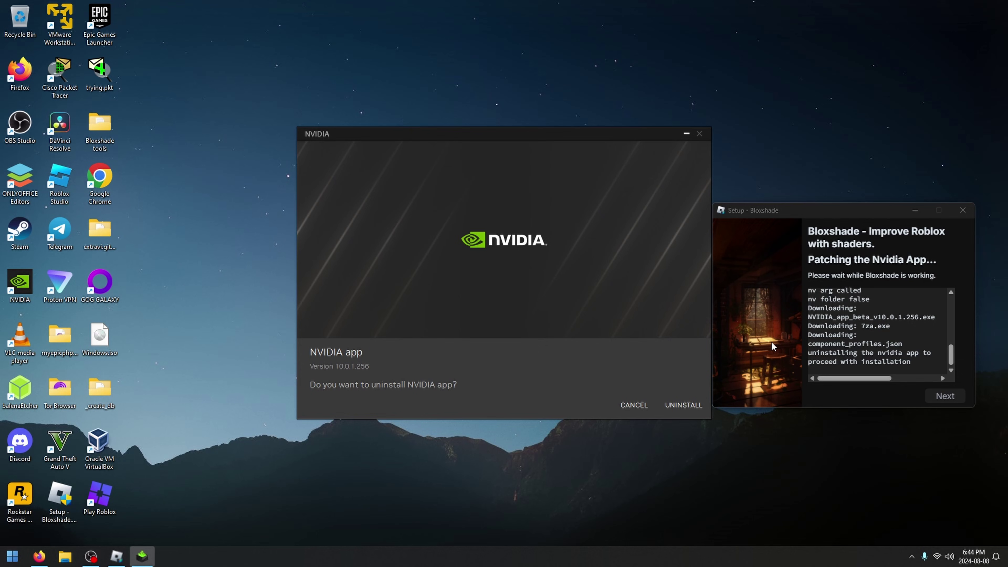
# Confirm uninstalling the old NVIDIA app and dismiss the uninstall-finished notice.
pyautogui.moveTo(759, 212); pyautogui.dragTo(775, 224)
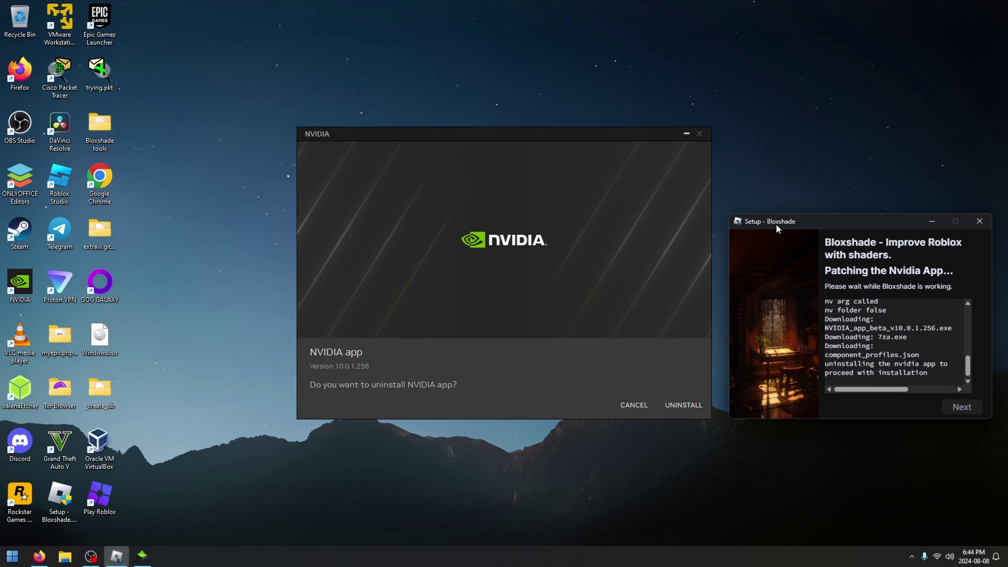
pyautogui.moveTo(581, 139); pyautogui.dragTo(583, 140)
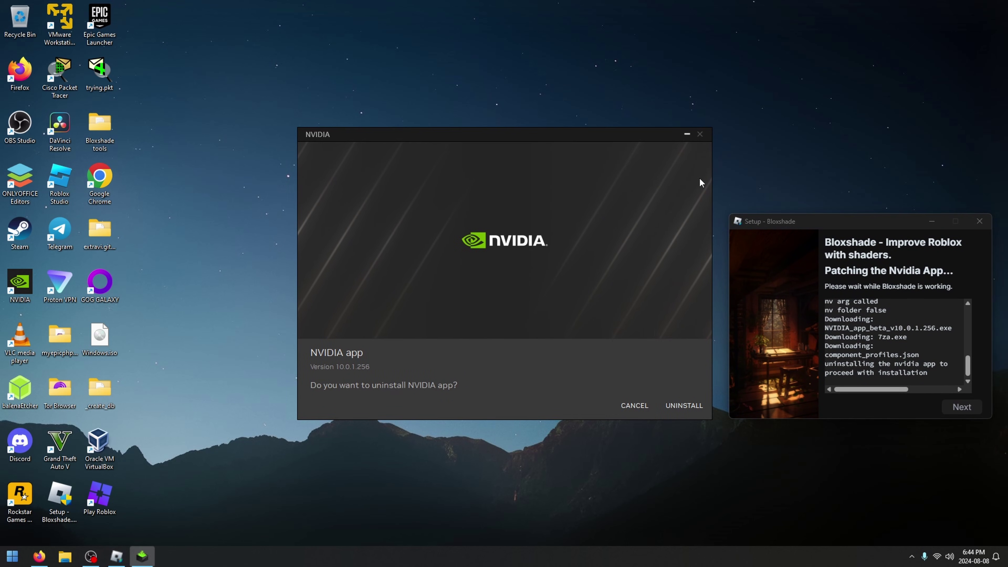
pyautogui.moveTo(790, 222); pyautogui.dragTo(786, 221)
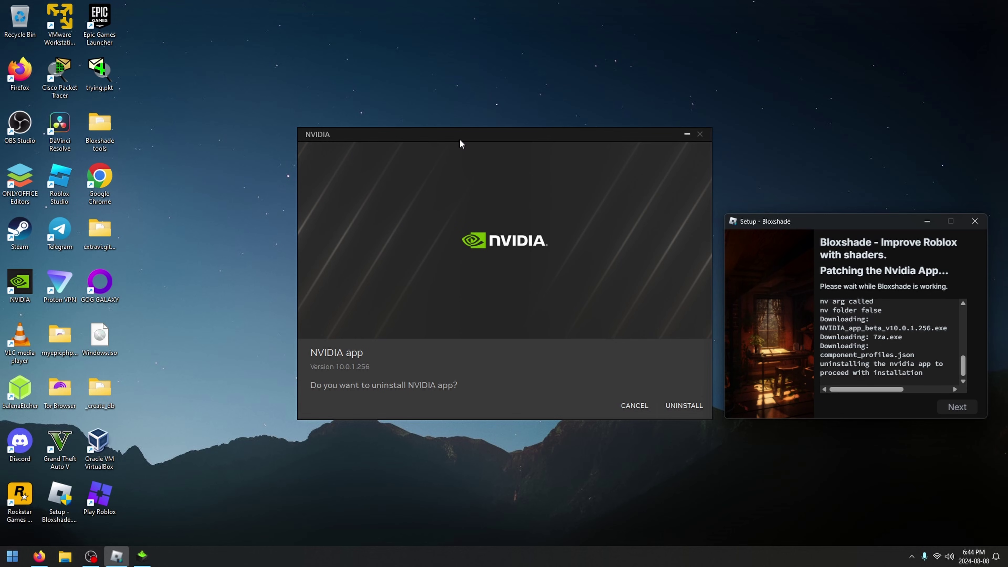
pyautogui.moveTo(459, 138); pyautogui.dragTo(417, 129)
pyautogui.click(849, 362)
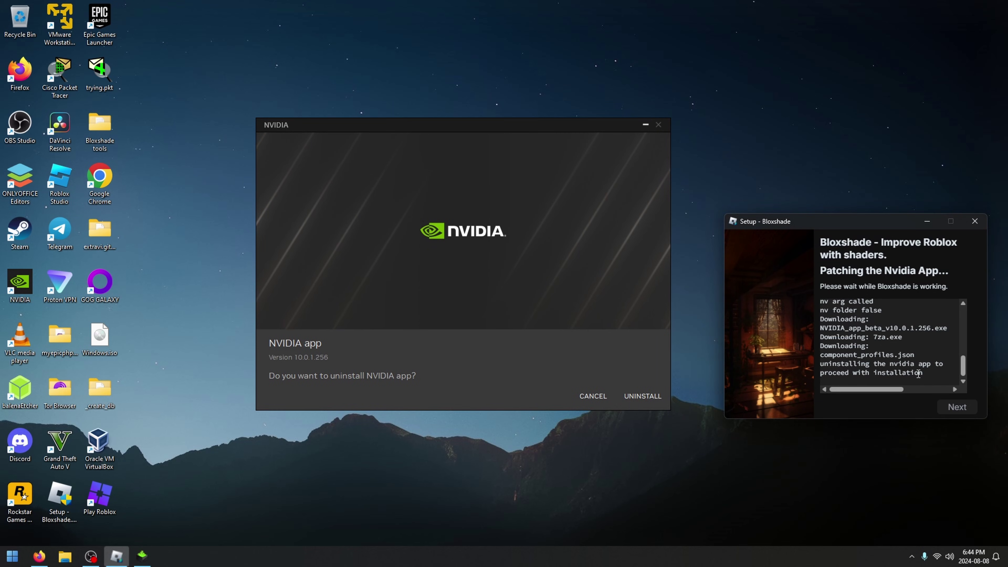
pyautogui.click(652, 390)
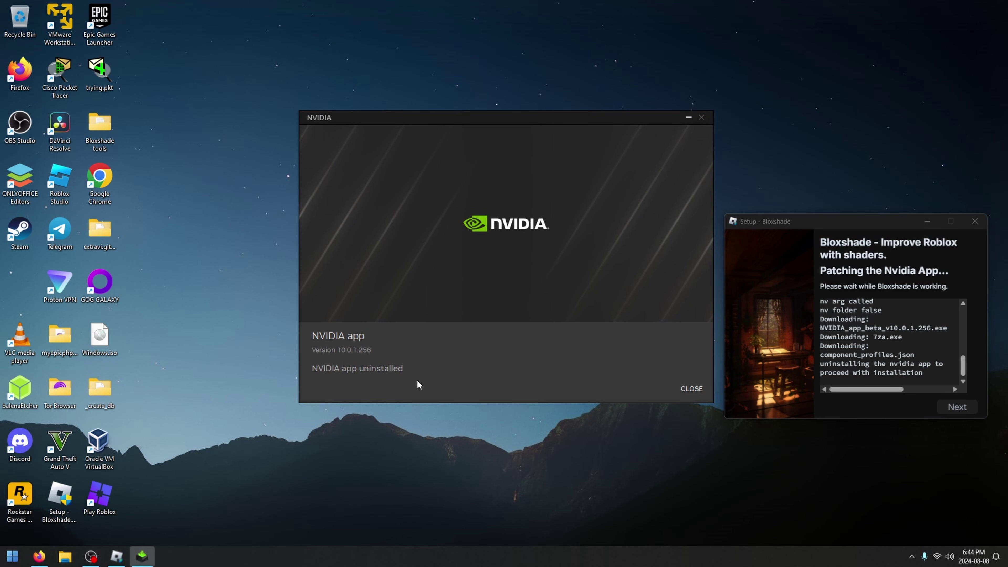
pyautogui.click(691, 389)
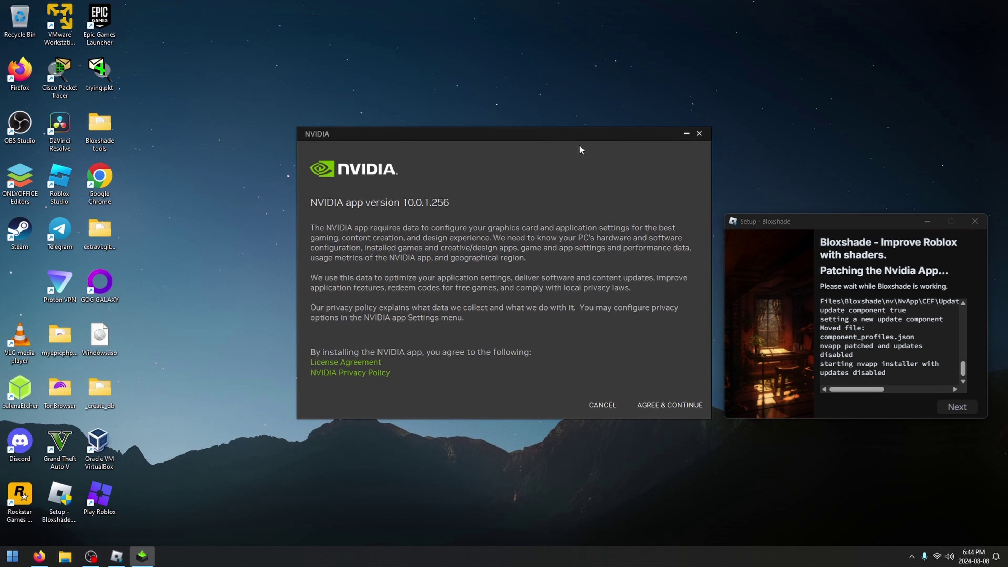
# Accept the NVIDIA app 10.0.1.256 agreement and let the installation run.
pyautogui.moveTo(581, 134); pyautogui.dragTo(569, 133)
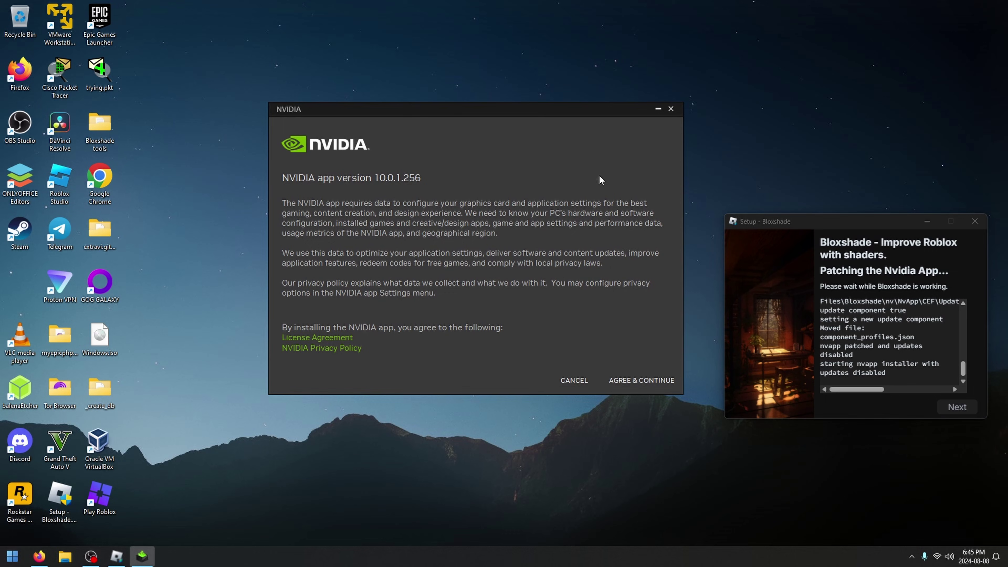
pyautogui.click(641, 378)
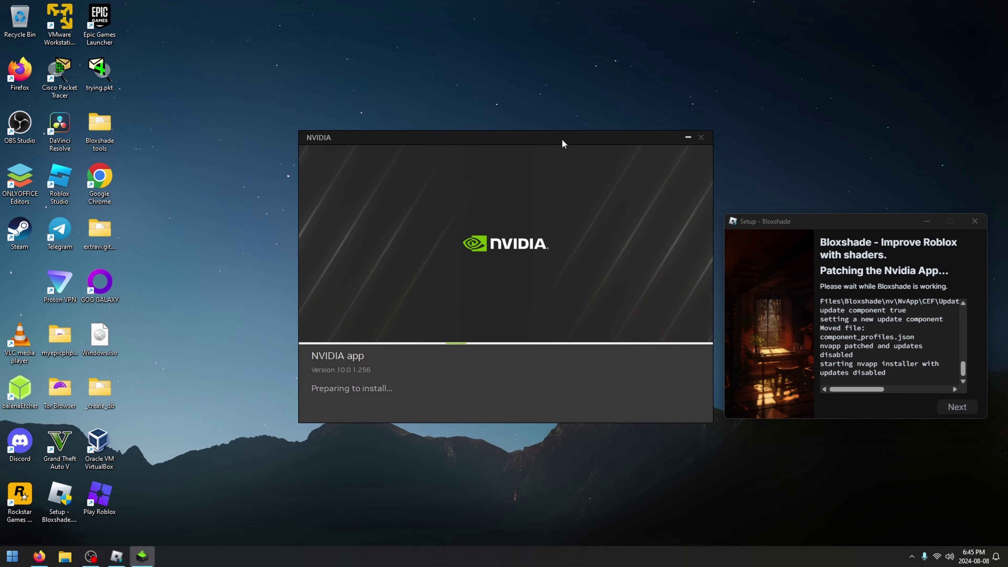
pyautogui.moveTo(763, 225); pyautogui.dragTo(764, 224)
pyautogui.click(604, 377)
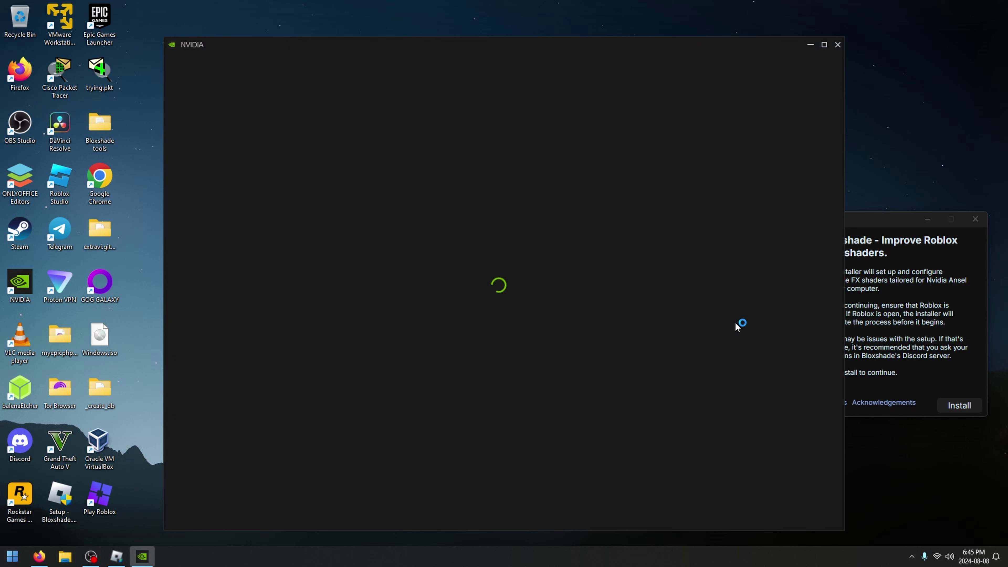
# Complete NVIDIA app onboarding with the overlay enabled, then close the app window.
pyautogui.moveTo(649, 46); pyautogui.dragTo(589, 27)
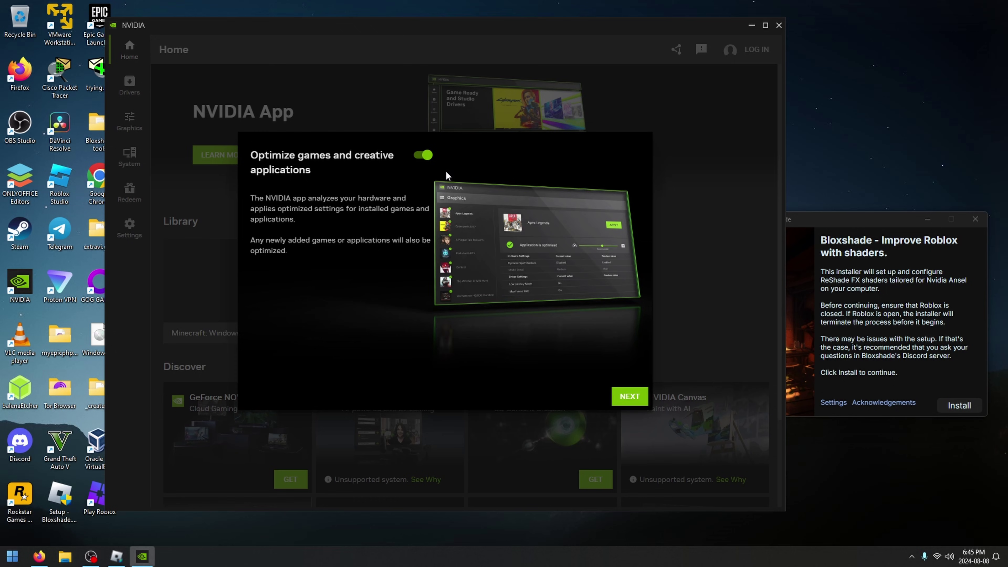
pyautogui.click(630, 396)
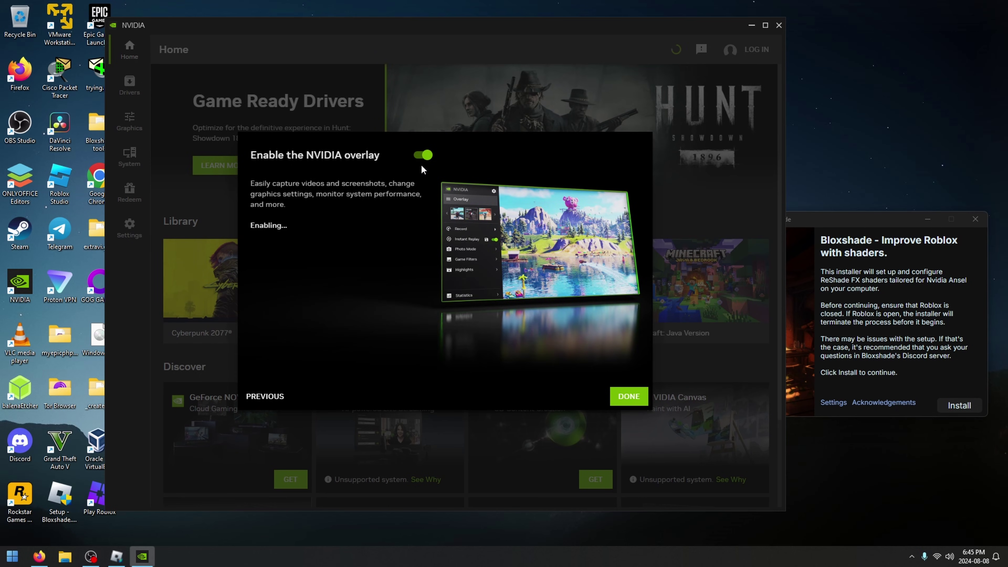
pyautogui.click(627, 398)
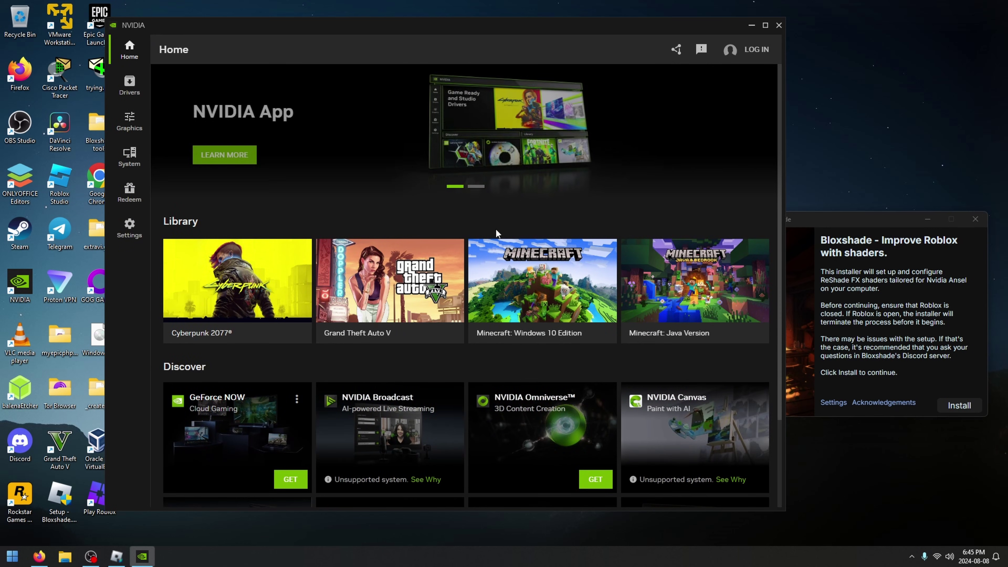
pyautogui.moveTo(544, 30); pyautogui.dragTo(565, 36)
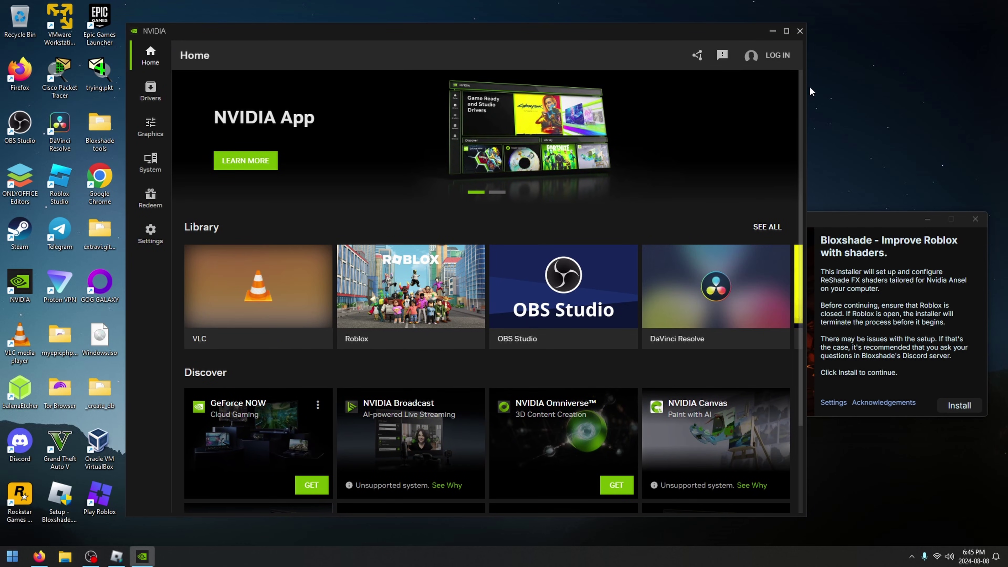
pyautogui.click(800, 31)
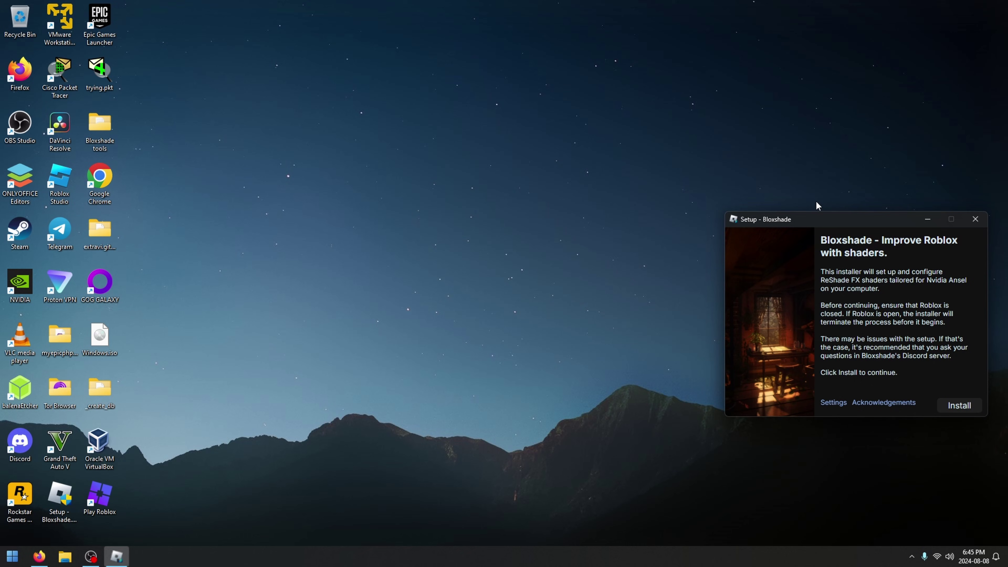
# Review the Bloxshade installer's Settings page, then return to its ReShade intro page.
pyautogui.moveTo(813, 219); pyautogui.dragTo(451, 228)
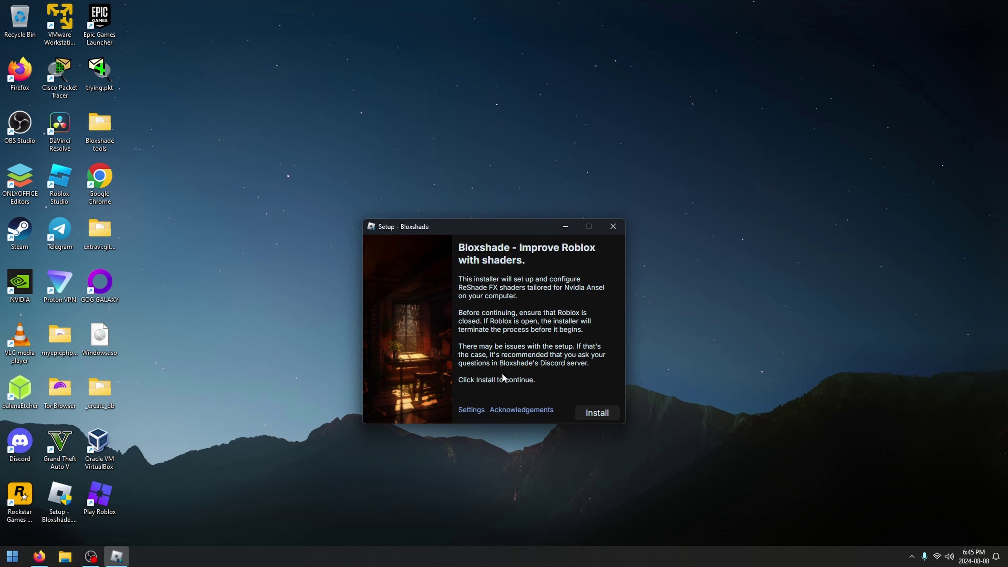
pyautogui.click(472, 410)
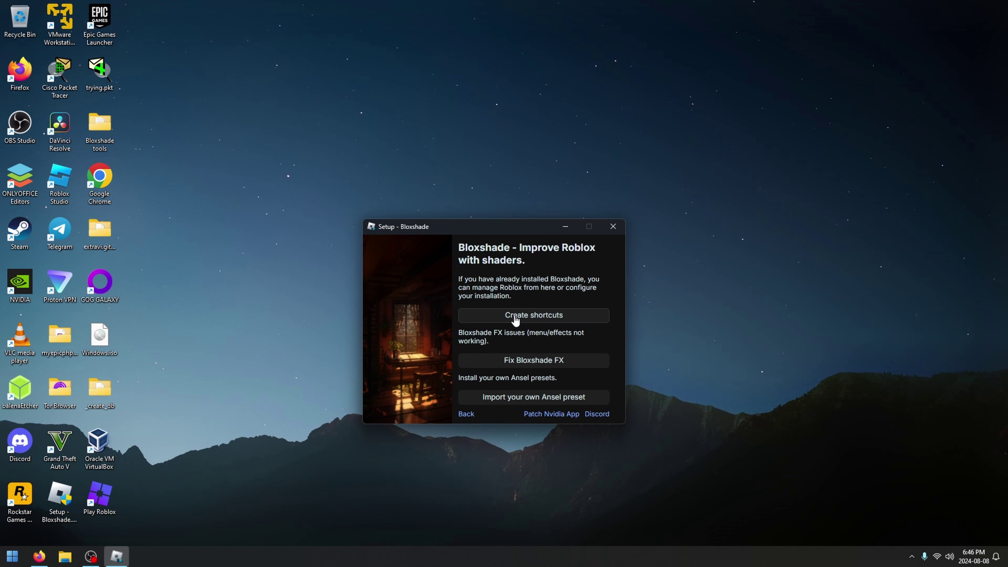
pyautogui.click(467, 414)
pyautogui.moveTo(501, 227); pyautogui.dragTo(530, 215)
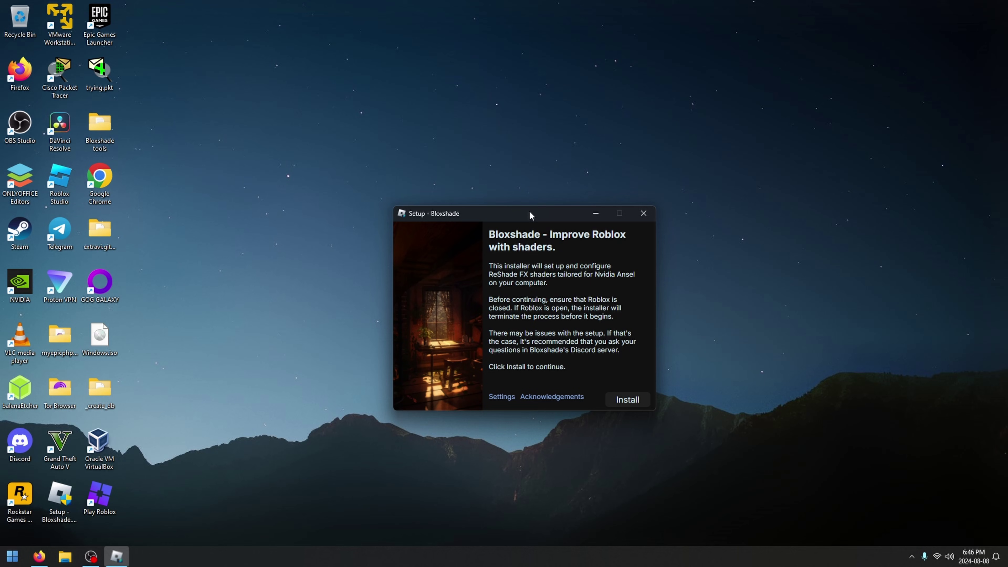
pyautogui.moveTo(531, 216); pyautogui.dragTo(524, 206)
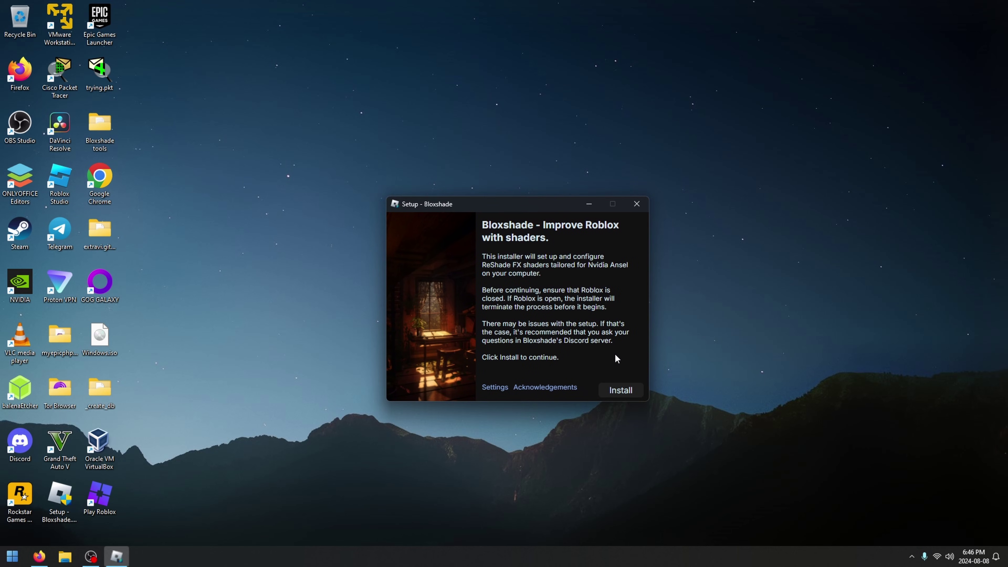
# Start the Bloxshade install and let it download and extract the shader files.
pyautogui.click(631, 396)
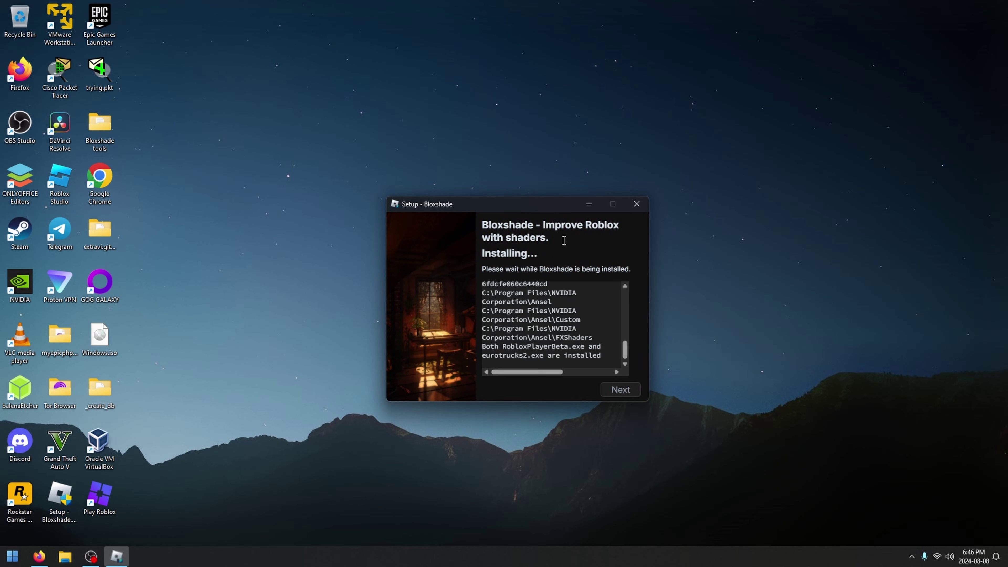
pyautogui.moveTo(514, 206); pyautogui.dragTo(566, 205)
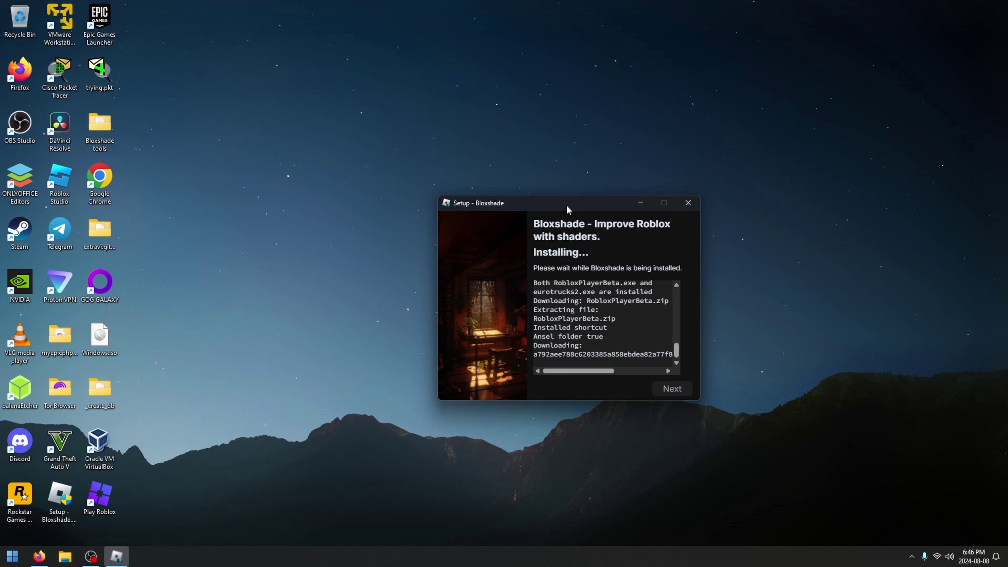
pyautogui.moveTo(567, 210); pyautogui.dragTo(796, 234)
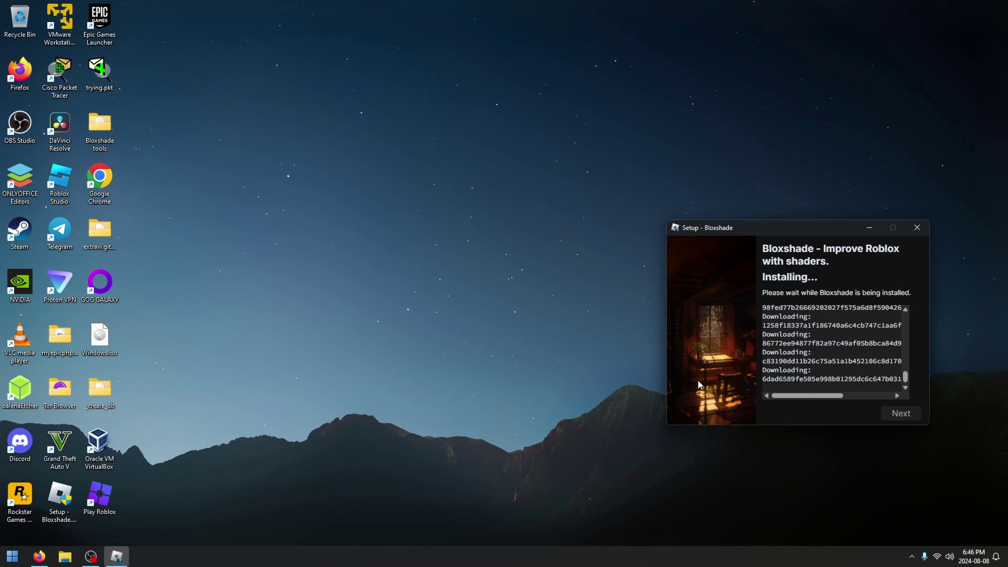
pyautogui.moveTo(721, 234); pyautogui.dragTo(419, 241)
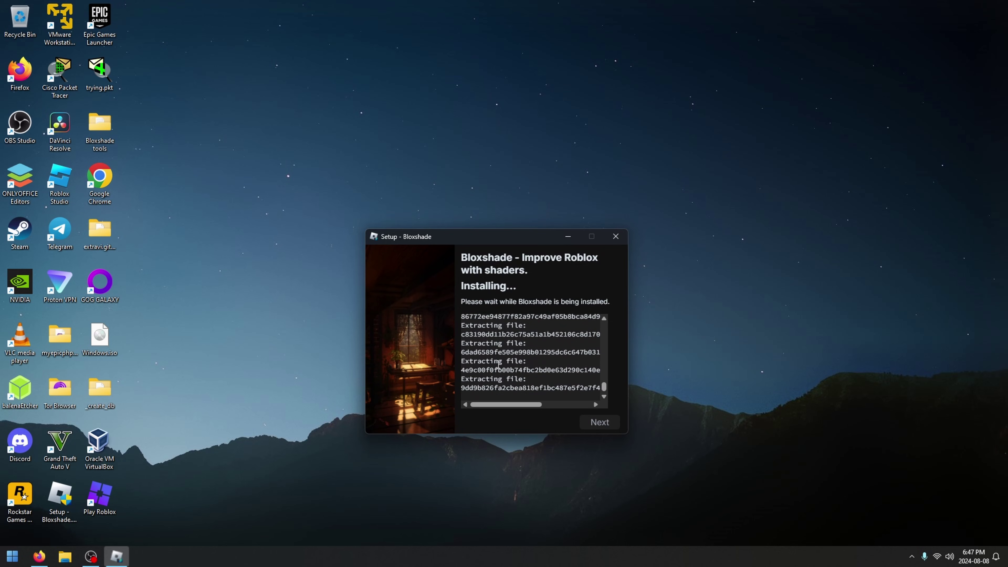
pyautogui.moveTo(485, 241); pyautogui.dragTo(497, 220)
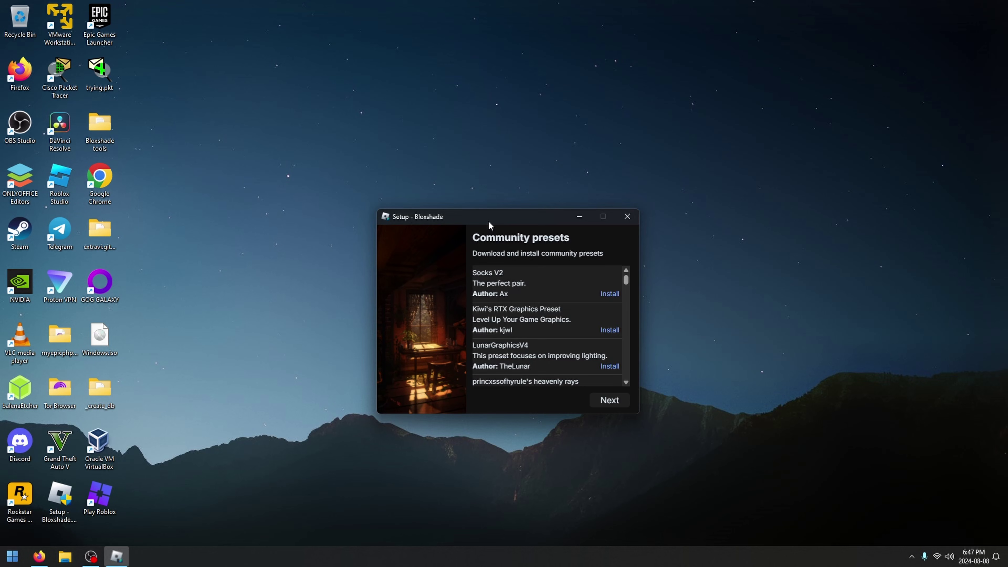
# Browse the Community presets list (Socks V2, Kiwi's RTX, LunarGraphicsV4, BloxPR) without installing any.
pyautogui.moveTo(488, 221); pyautogui.dragTo(475, 217)
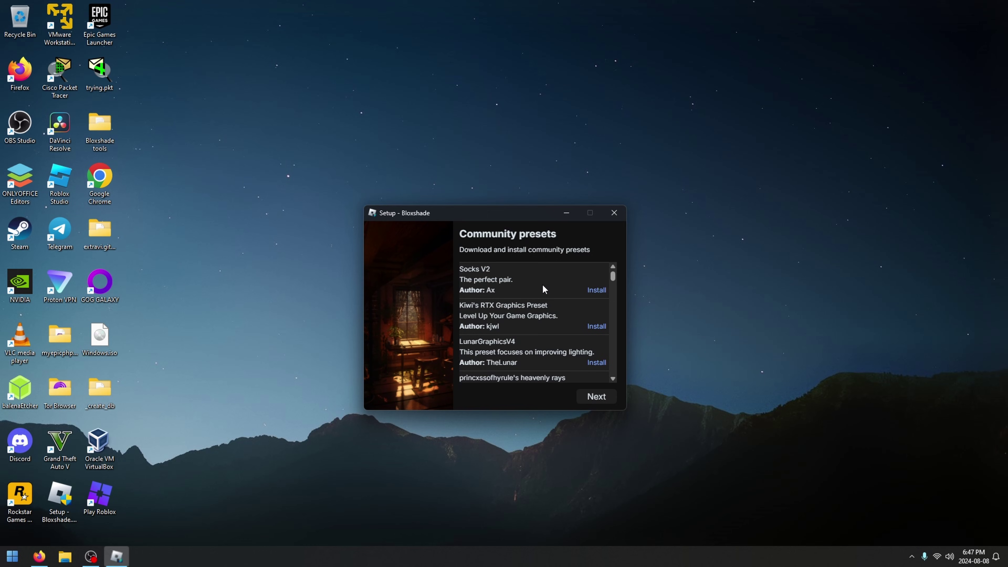
pyautogui.scroll(-10, 540, 325)
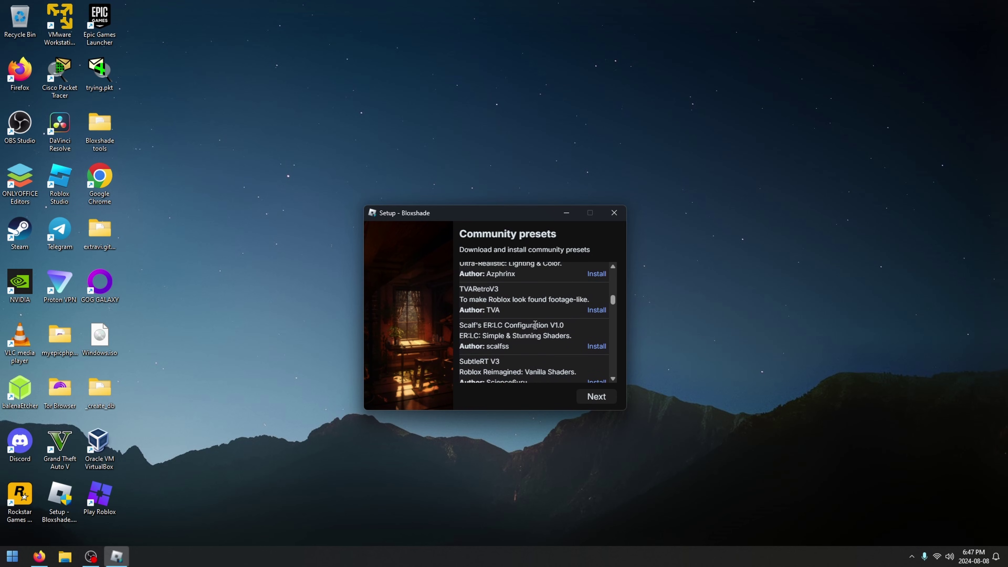
pyautogui.scroll(5, 542, 314)
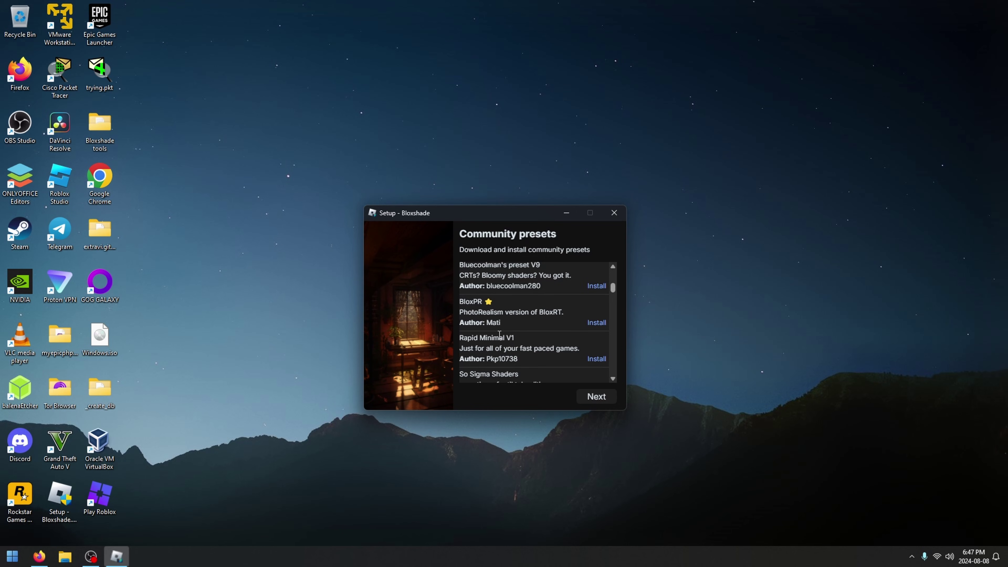
pyautogui.scroll(3, 537, 354)
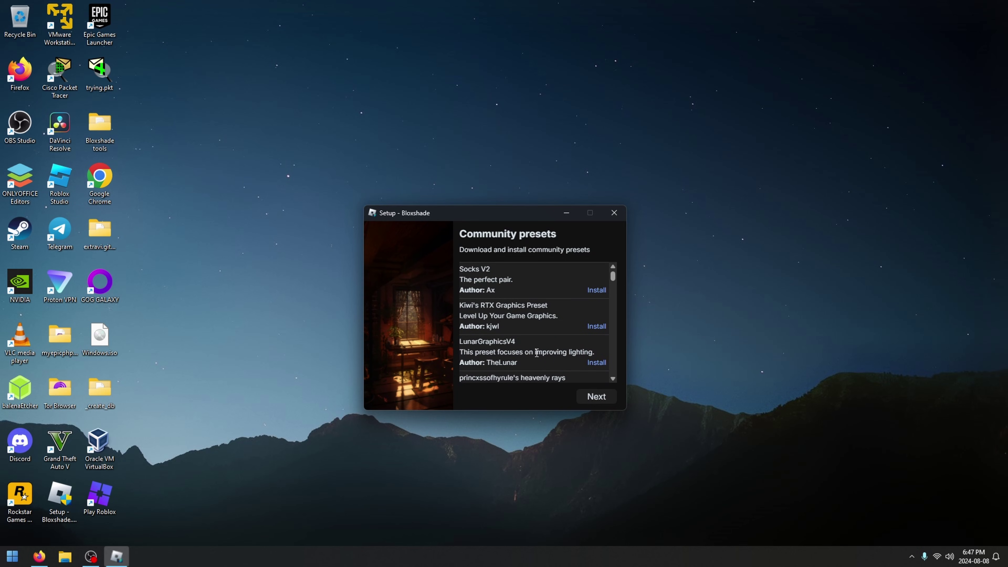
# Skip presets, untick the Roblox group, Discord and YouTube options, and finish setup.
pyautogui.click(589, 402)
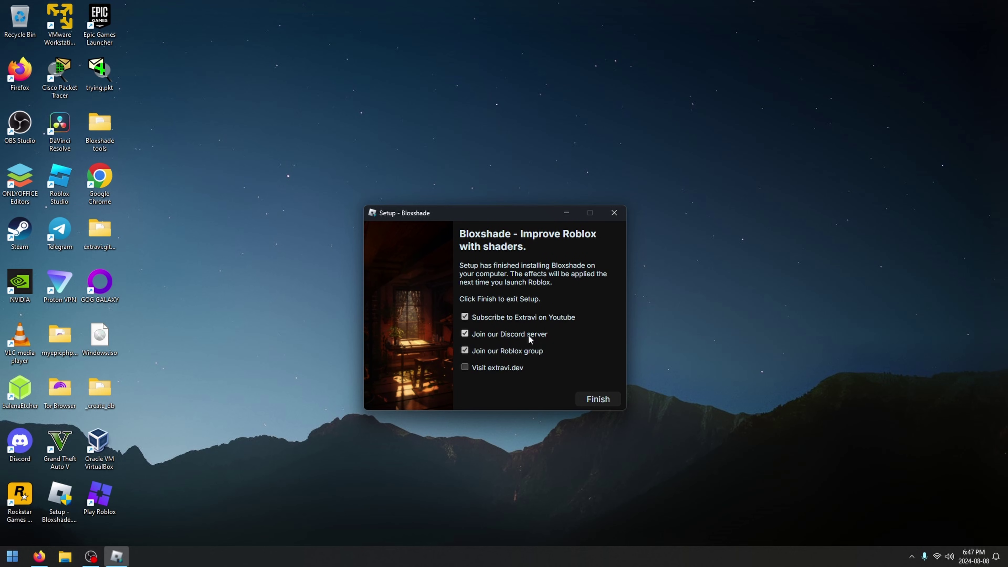
pyautogui.moveTo(496, 217); pyautogui.dragTo(522, 220)
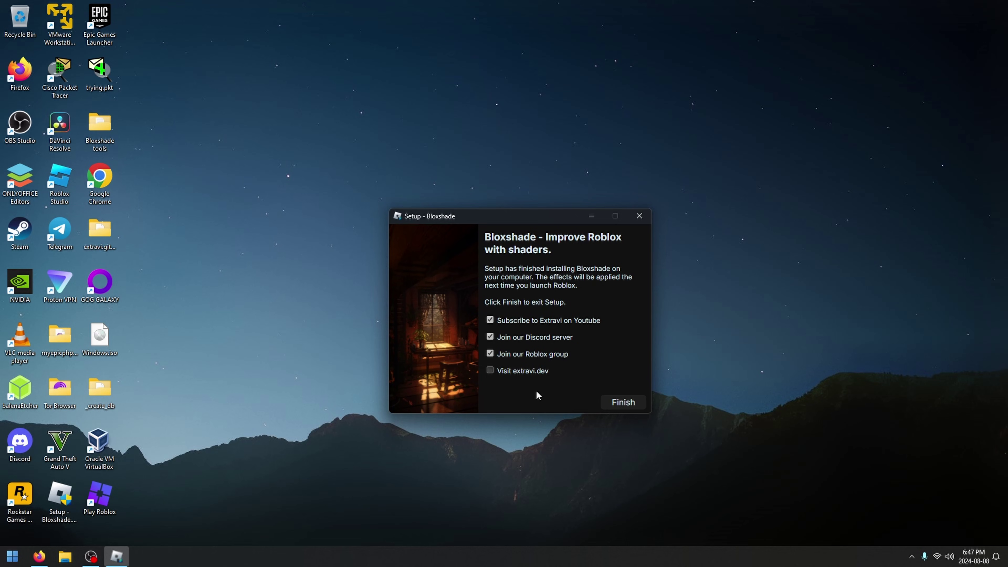
pyautogui.click(535, 353)
pyautogui.click(534, 336)
pyautogui.click(532, 320)
pyautogui.moveTo(519, 220)
pyautogui.mouseDown()
pyautogui.moveTo(548, 236)
pyautogui.moveTo(508, 220)
pyautogui.moveTo(493, 239)
pyautogui.moveTo(506, 223)
pyautogui.mouseUp()
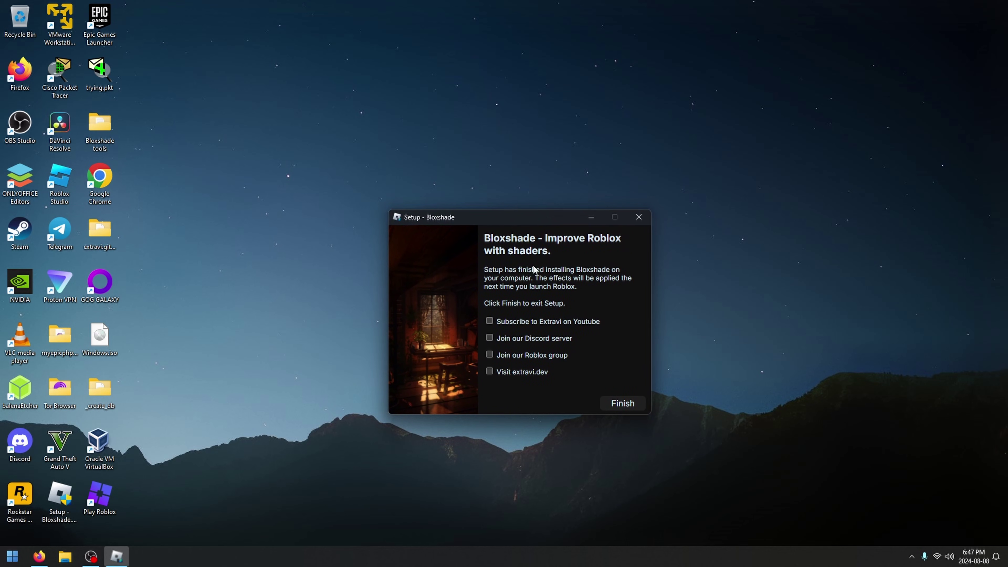
pyautogui.click(623, 403)
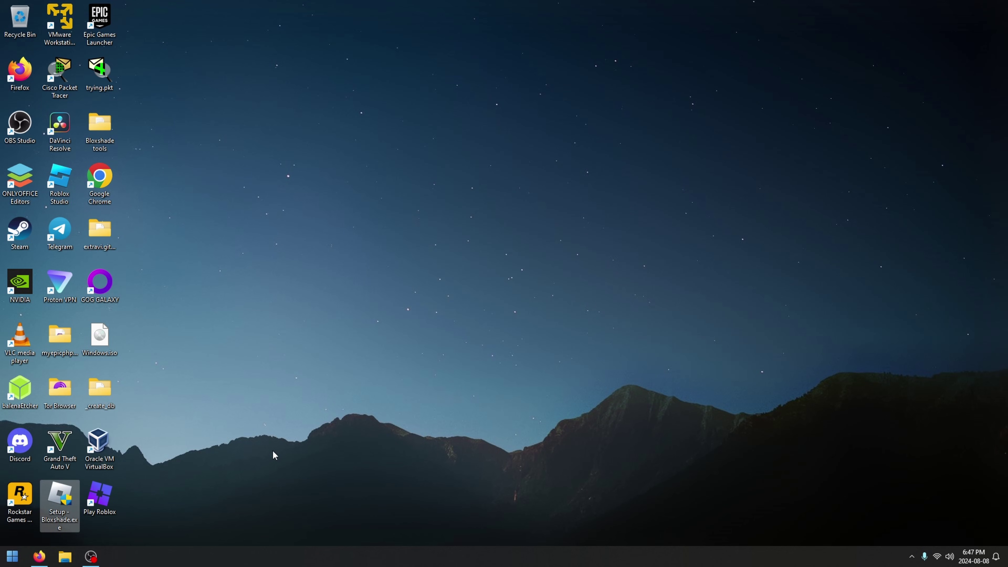
# Close both Bloxshade tabs, launch Moving In through Bloxstrap, and minimize Firefox.
pyautogui.click(46, 549)
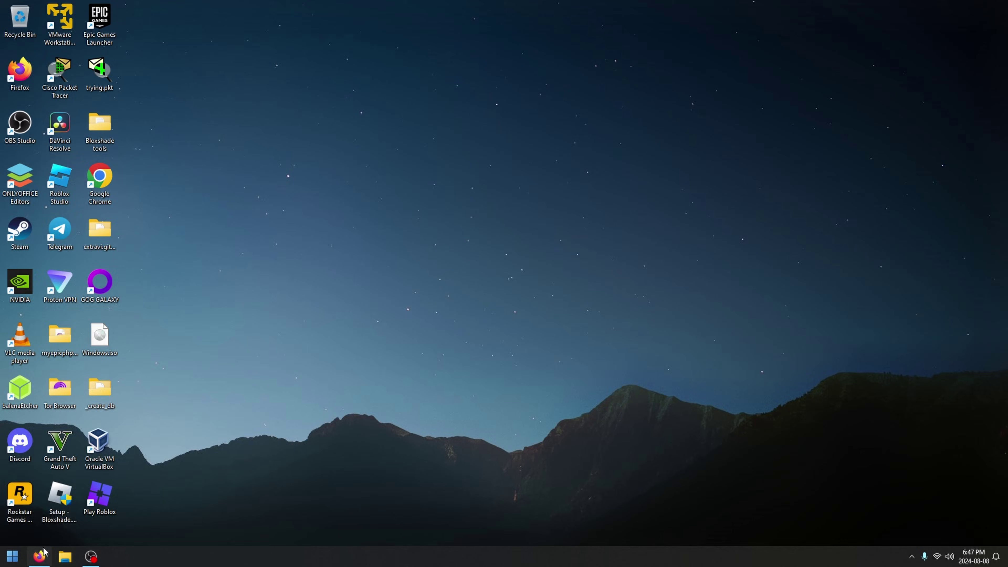
pyautogui.click(226, 12)
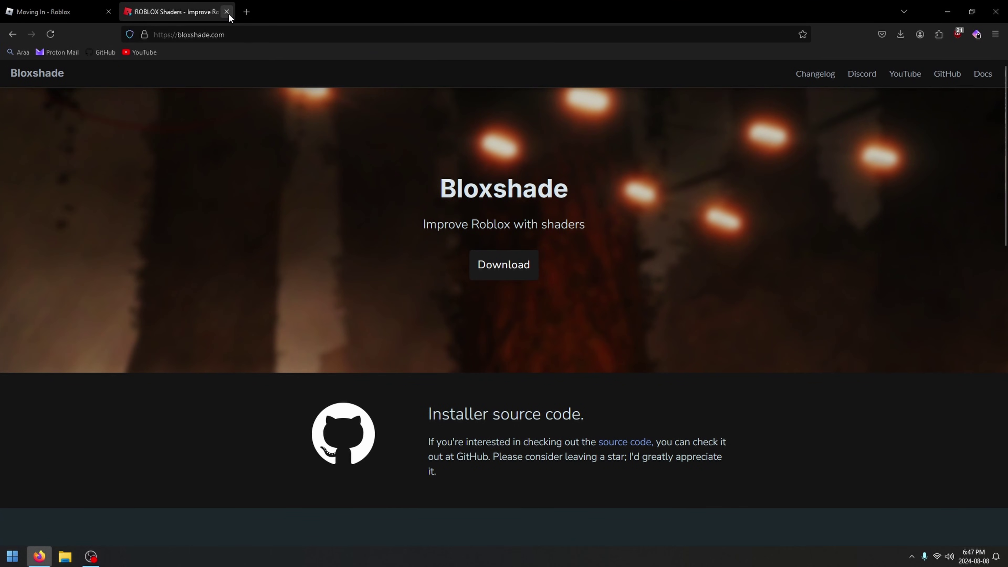
pyautogui.click(227, 12)
pyautogui.click(618, 231)
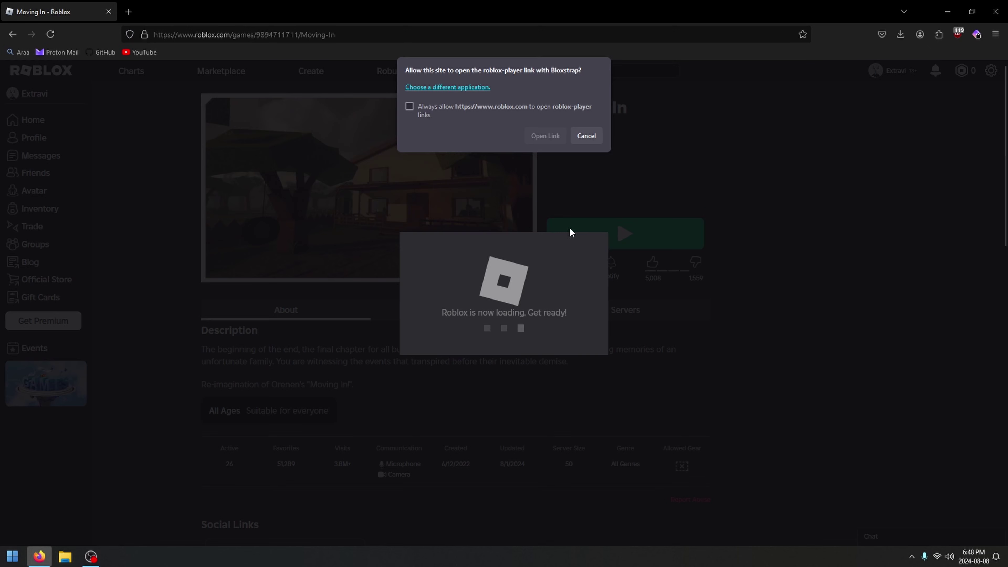
pyautogui.click(547, 138)
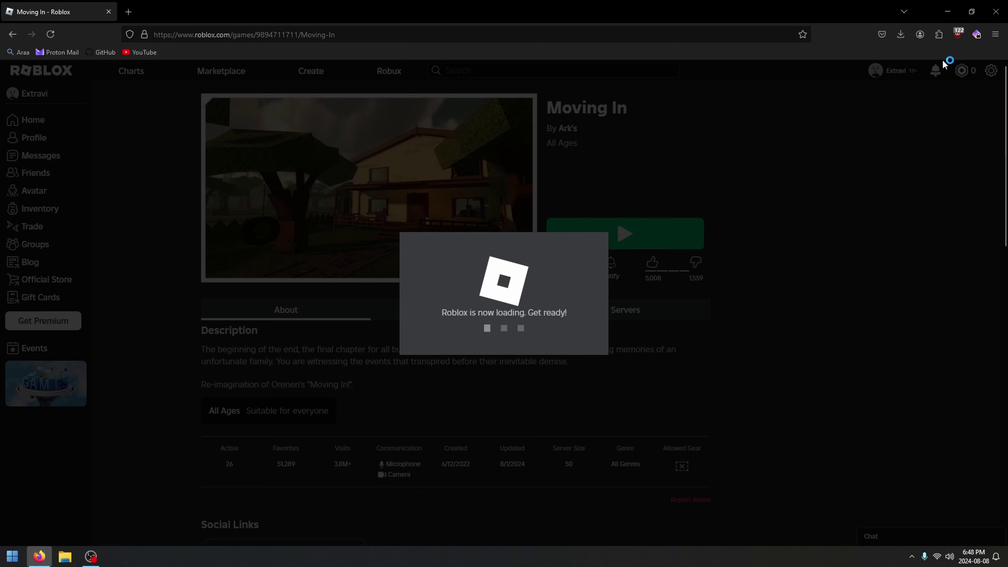
pyautogui.click(948, 11)
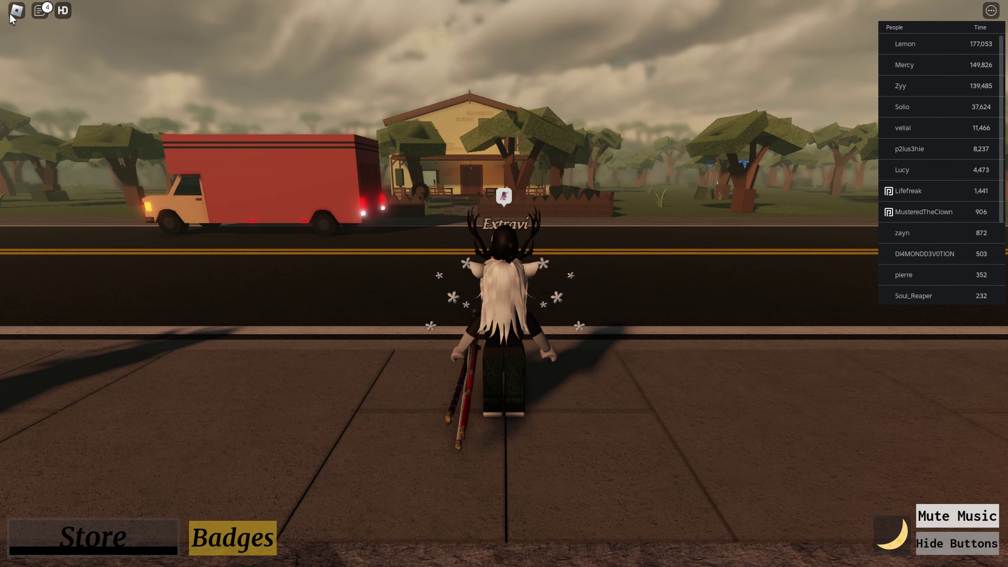
# Open Roblox's in-game Settings tab and scroll down to the graphics options.
pyautogui.click(17, 10)
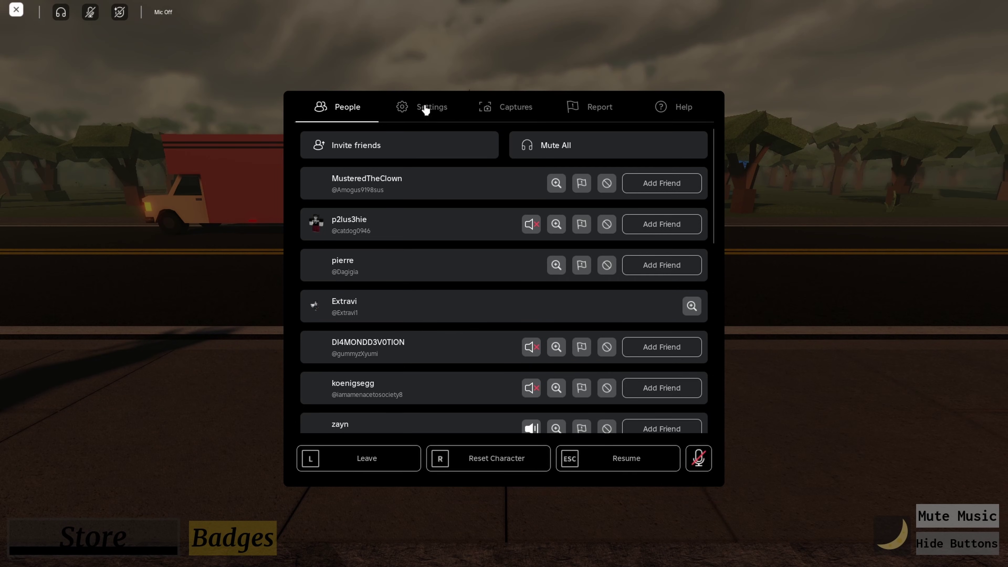
pyautogui.click(425, 106)
pyautogui.scroll(-3, 532, 275)
pyautogui.scroll(-2, 533, 276)
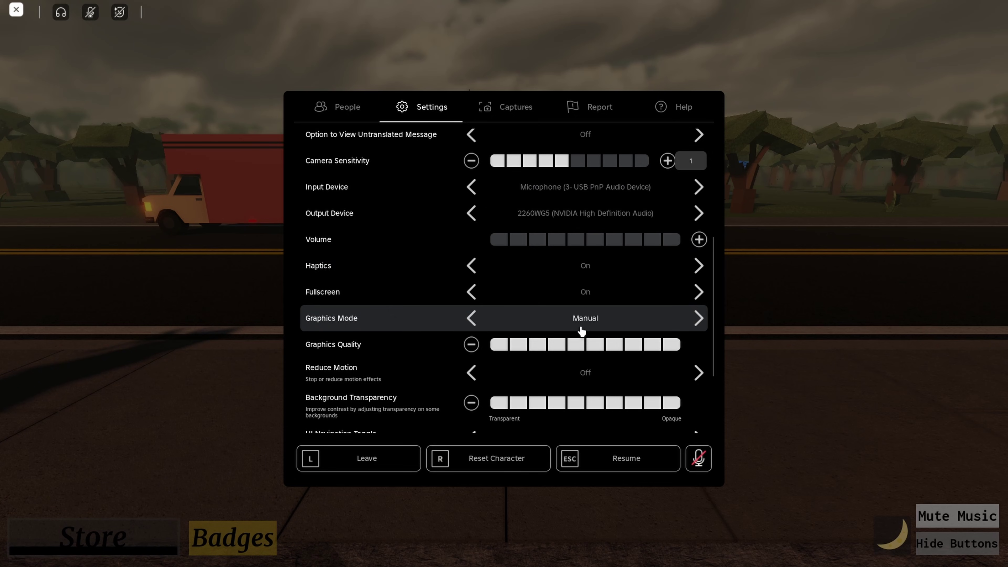
# Set Graphics Mode to Manual with Graphics Quality at all ten bars, then return to the game.
pyautogui.click(581, 327)
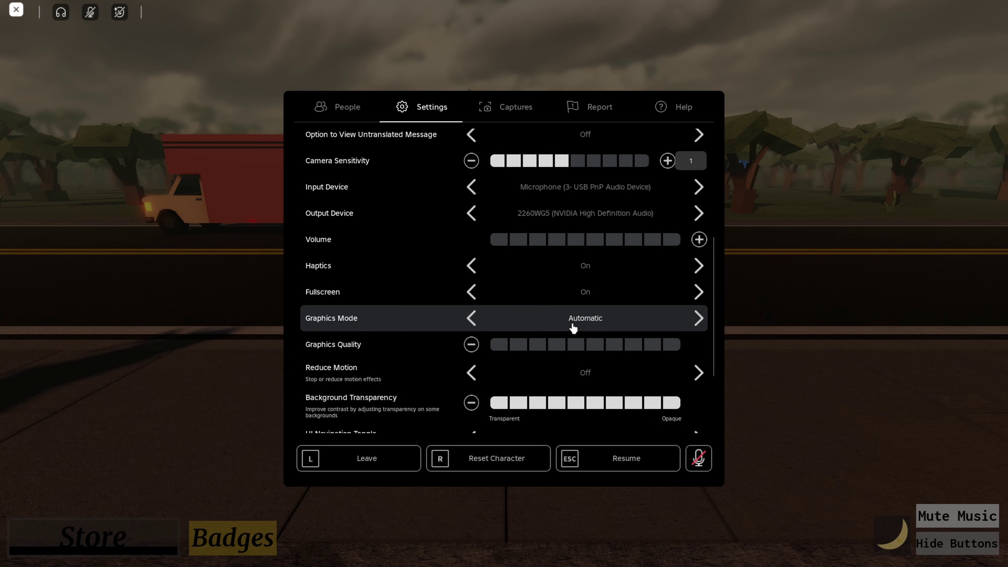
pyautogui.click(577, 344)
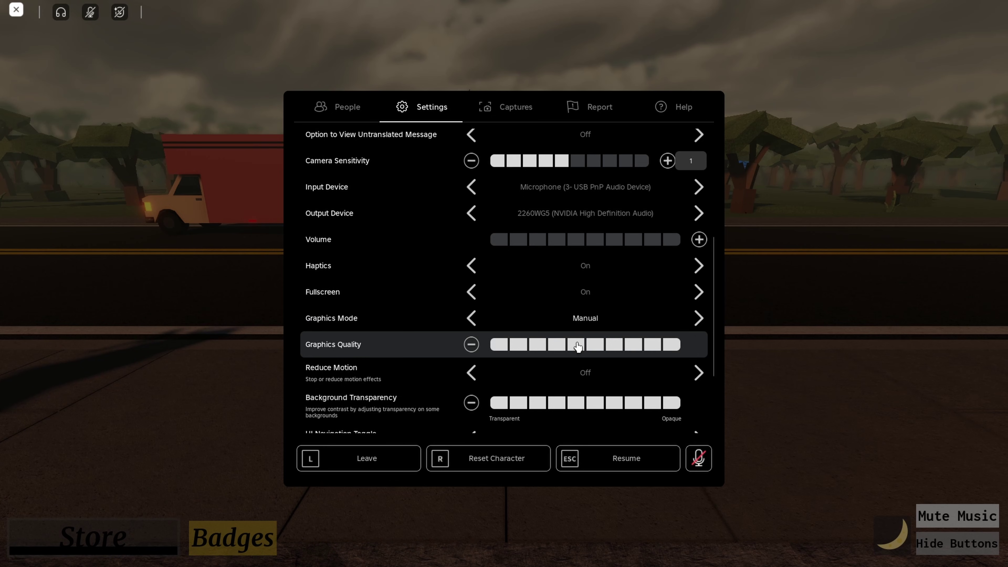
pyautogui.click(656, 344)
pyautogui.click(671, 344)
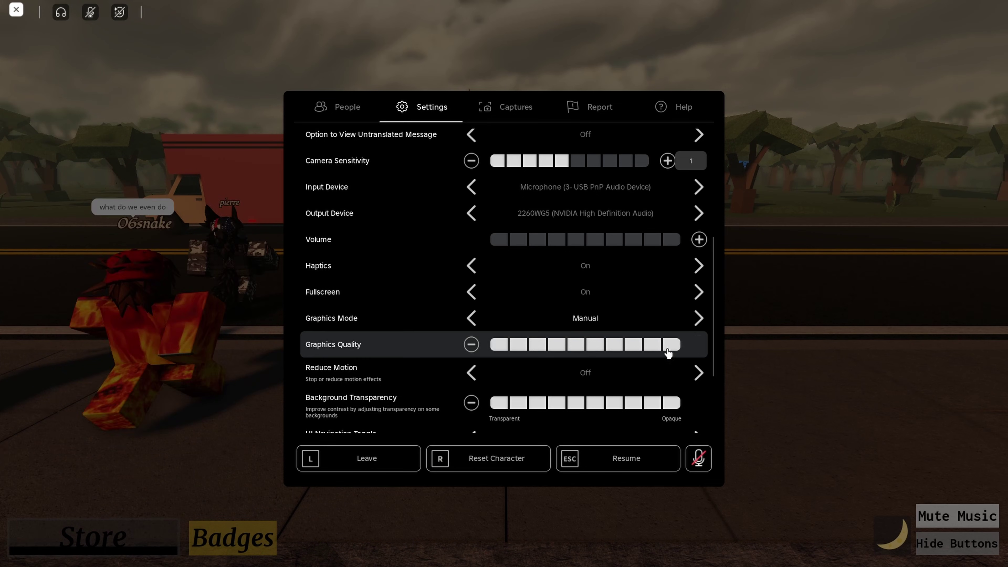
pyautogui.scroll(2, 671, 356)
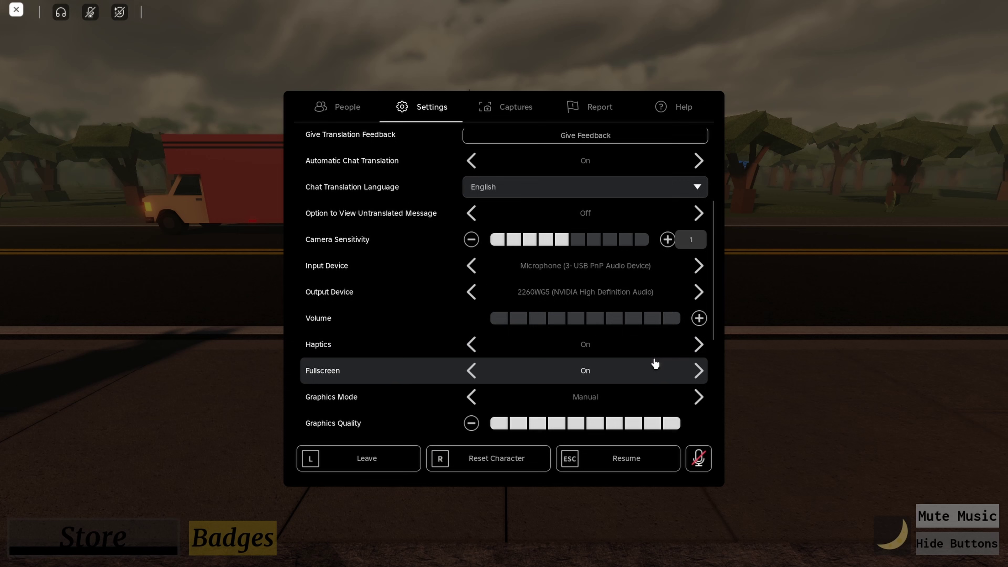
pyautogui.scroll(-2, 650, 354)
pyautogui.scroll(4, 647, 360)
pyautogui.scroll(2, 646, 356)
pyautogui.scroll(-5, 659, 333)
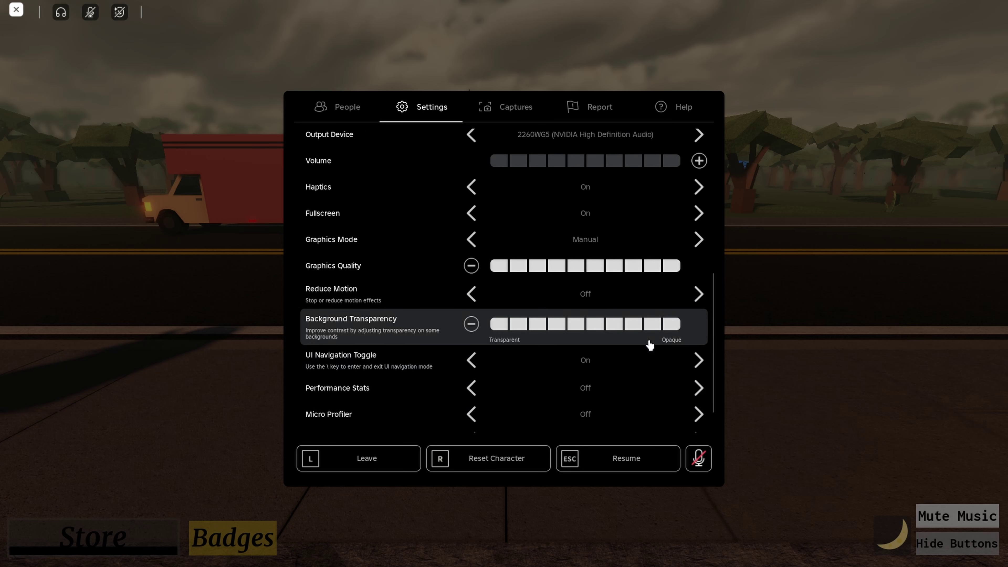
pyautogui.press('Escape')
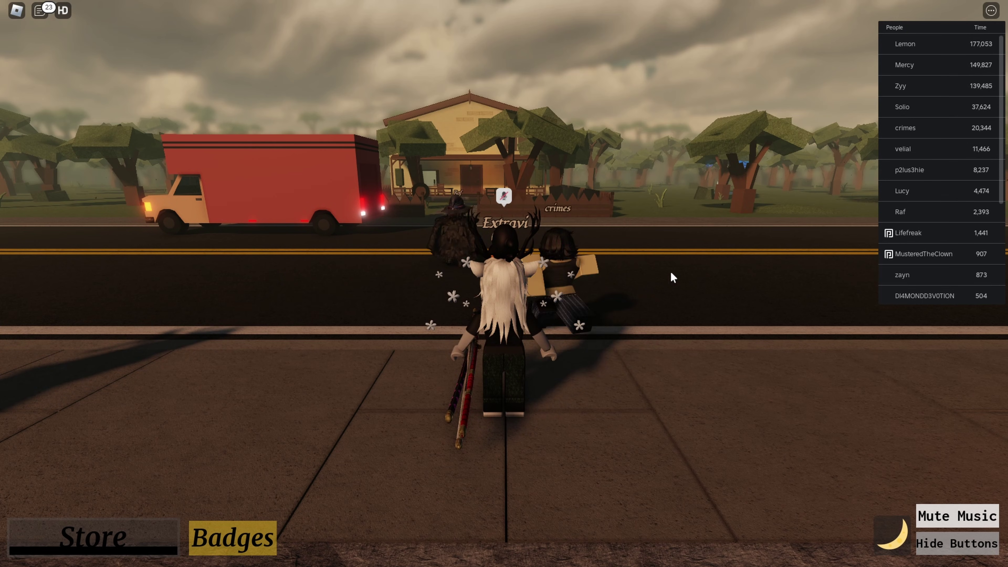
# Open the NVIDIA overlay's Game filter page and select filter profile 1 after checking None.
pyautogui.hotkey('alt', 'z')
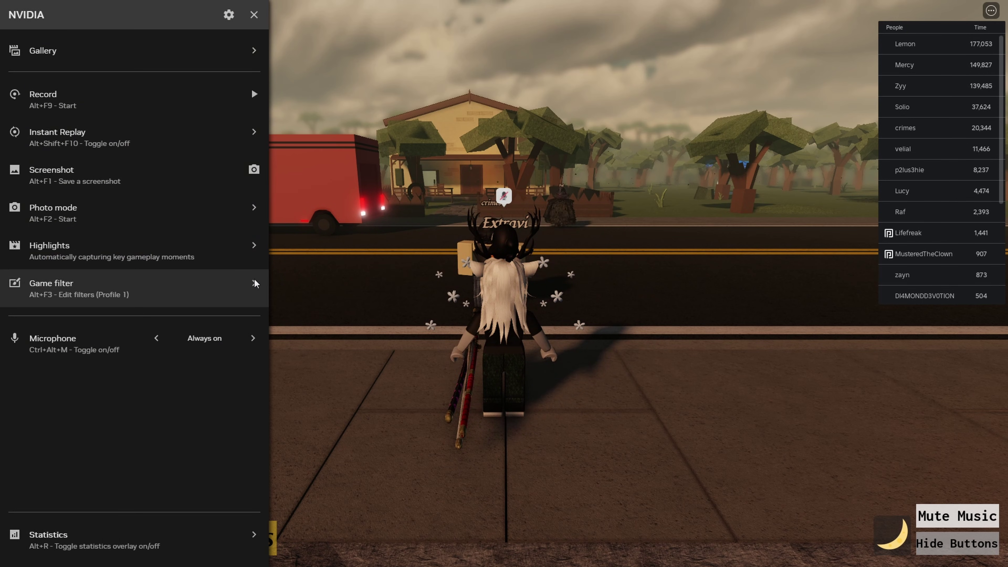
pyautogui.click(255, 20)
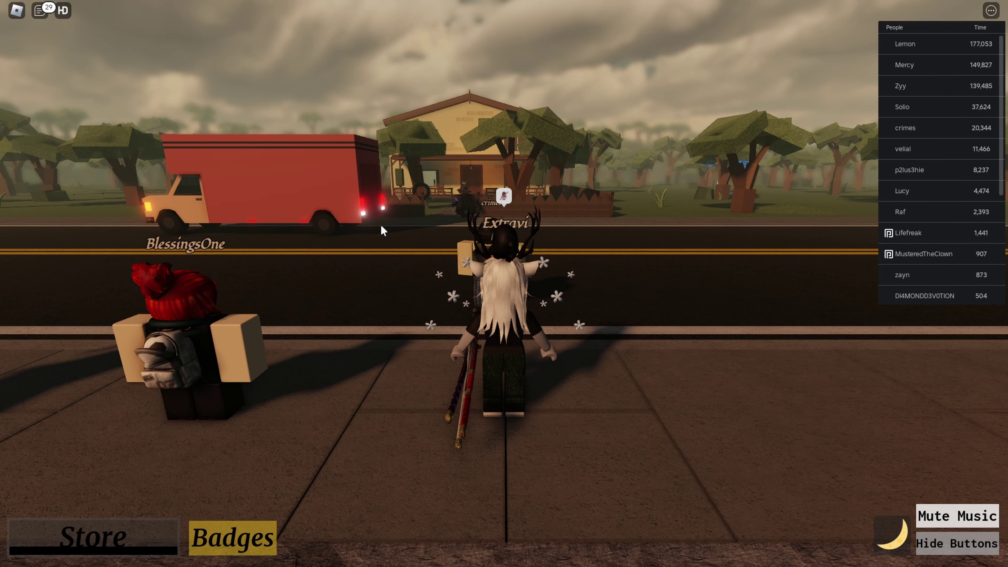
pyautogui.hotkey('alt', 'z')
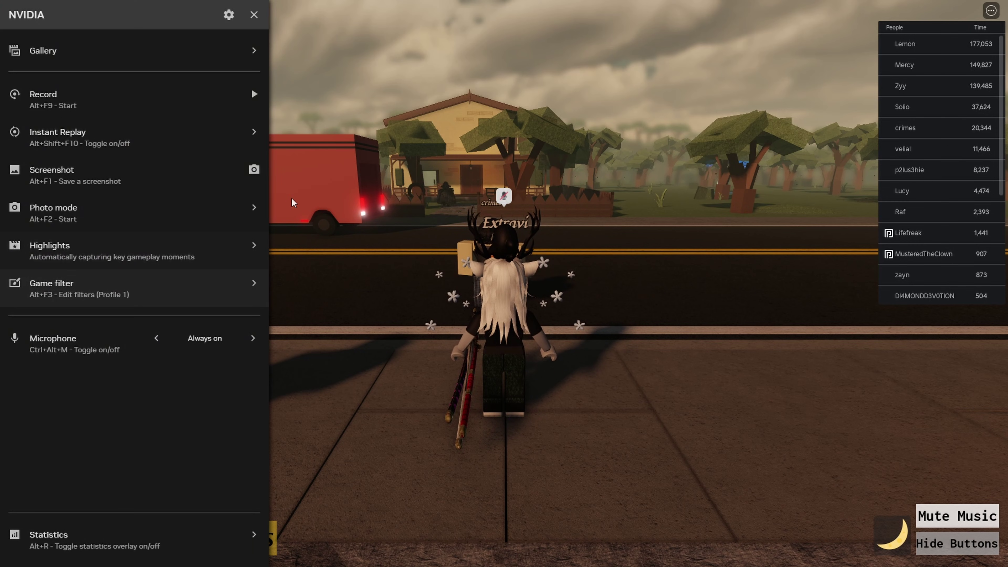
pyautogui.click(254, 16)
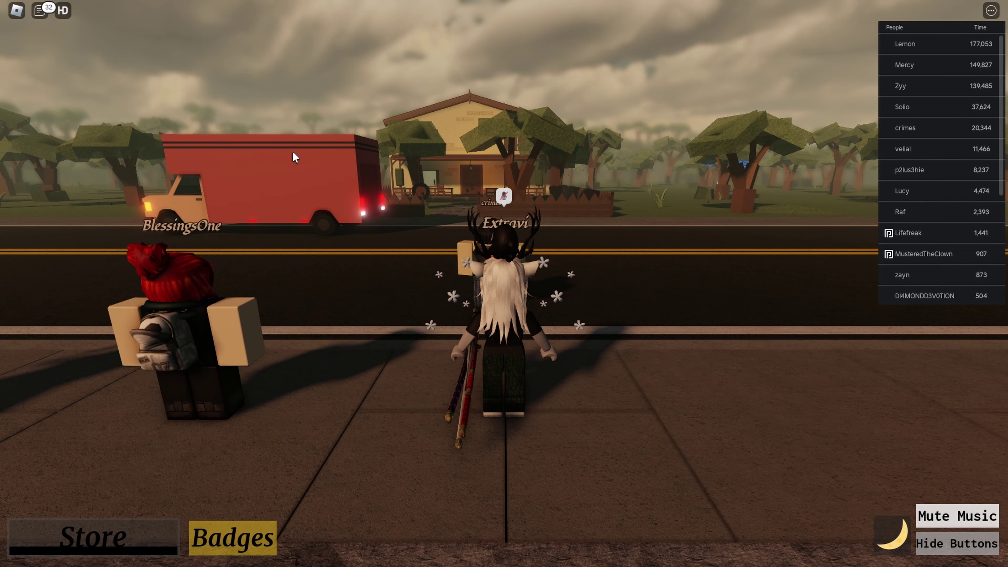
pyautogui.hotkey('alt', 'z')
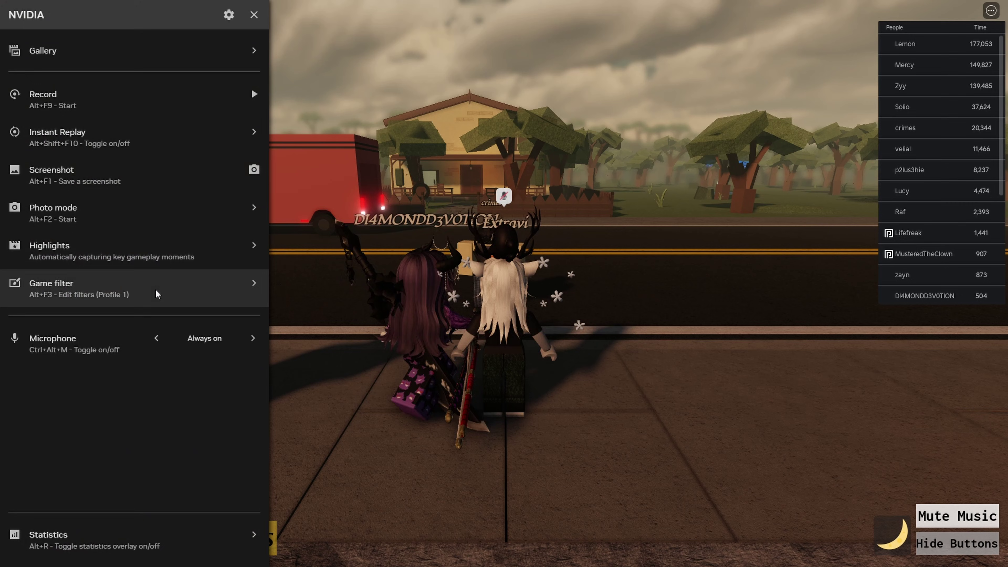
pyautogui.click(90, 295)
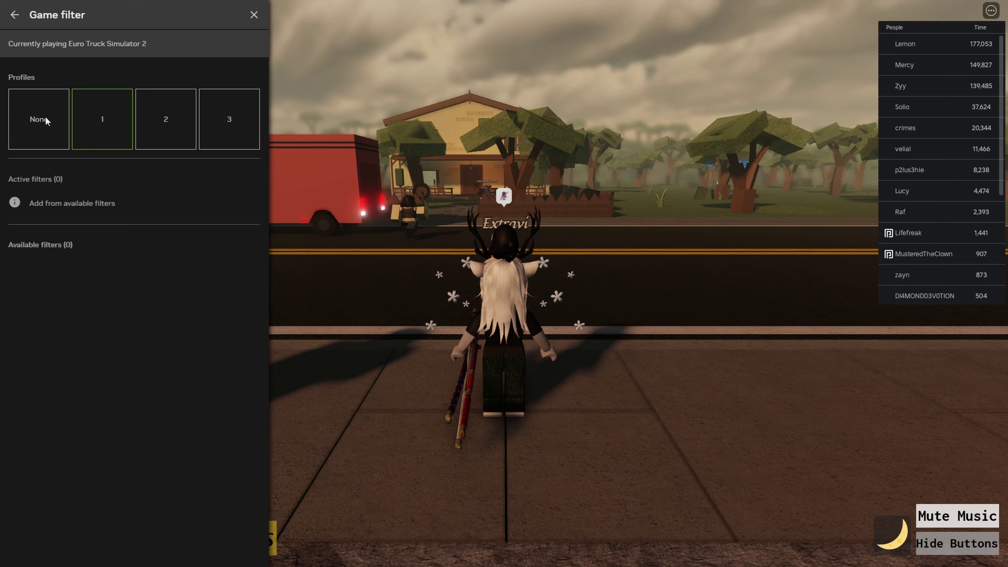
pyautogui.click(46, 120)
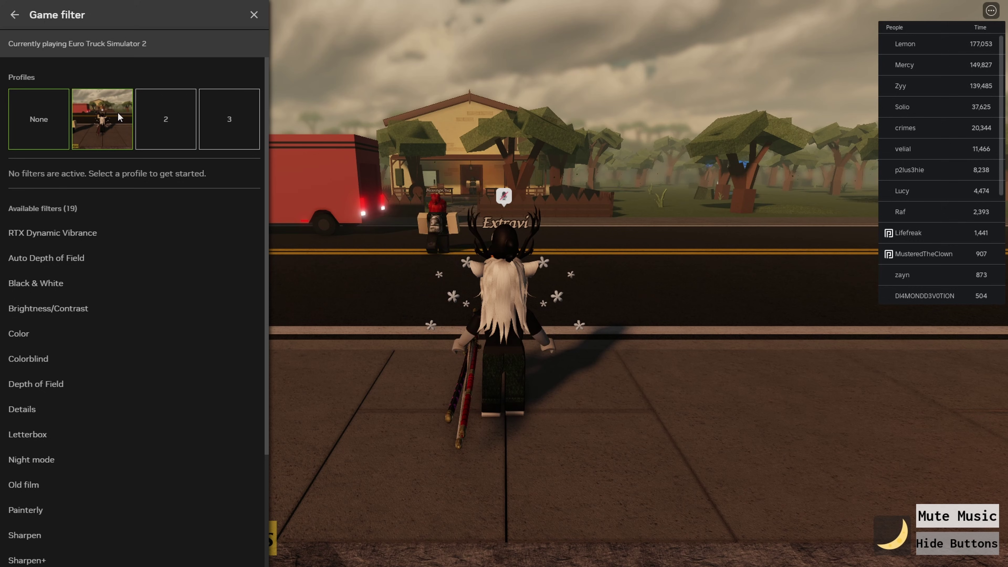
pyautogui.click(96, 134)
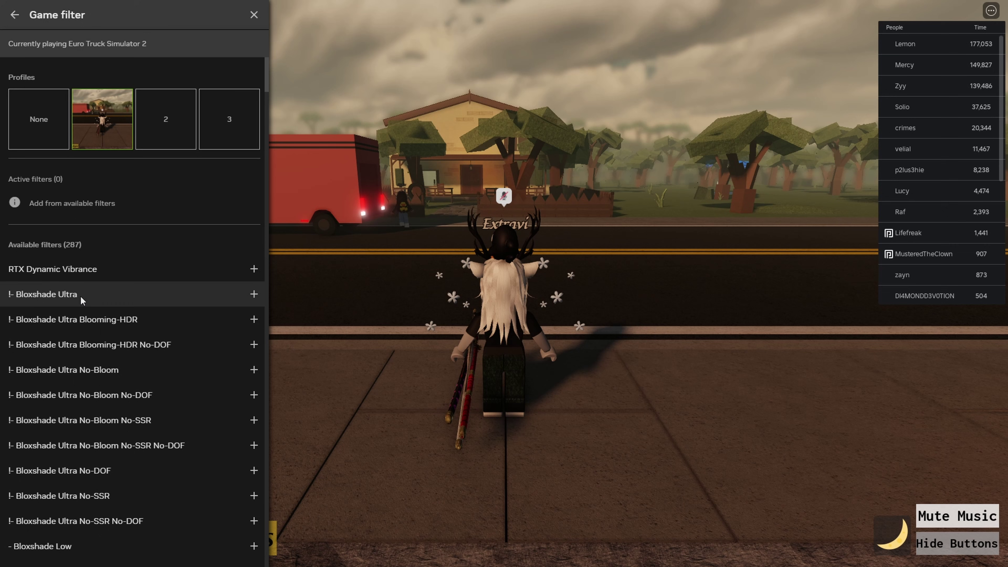
# Make Bloxshade Ultra the active filter in profile 1 of NVIDIA Game filter.
pyautogui.press('Escape')
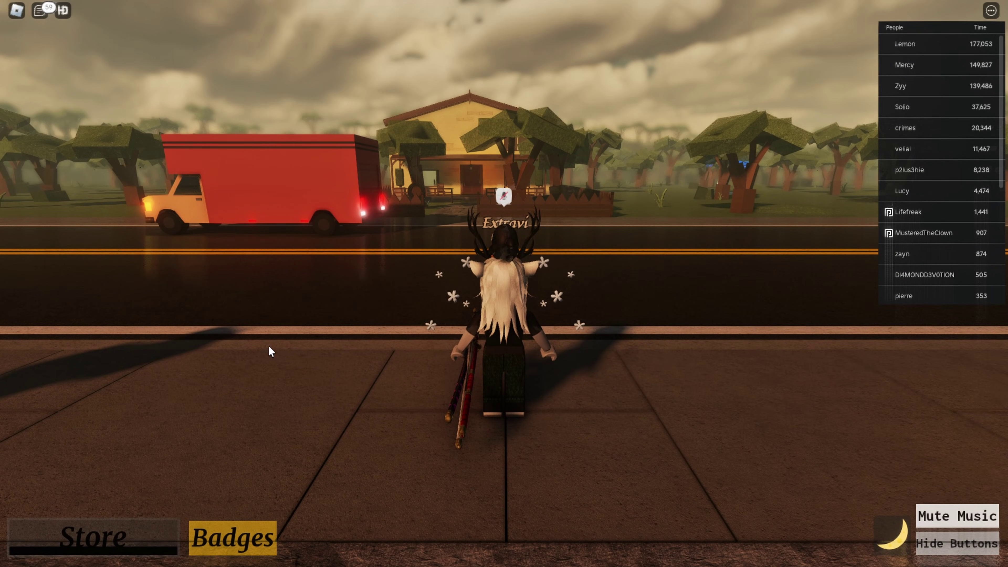
pyautogui.moveTo(270, 351); pyautogui.dragTo(275, 351)
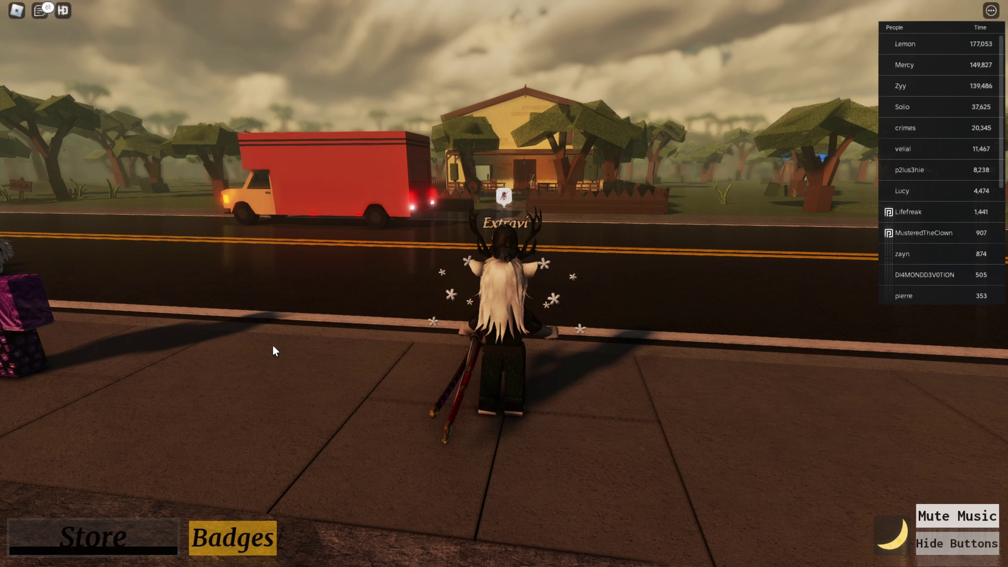
pyautogui.hotkey('alt', 'z')
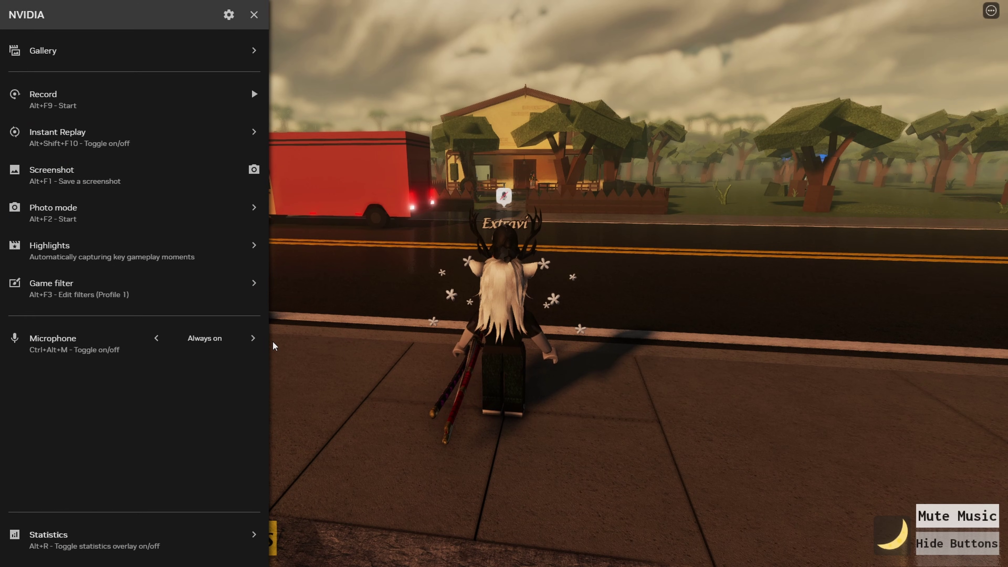
pyautogui.click(238, 303)
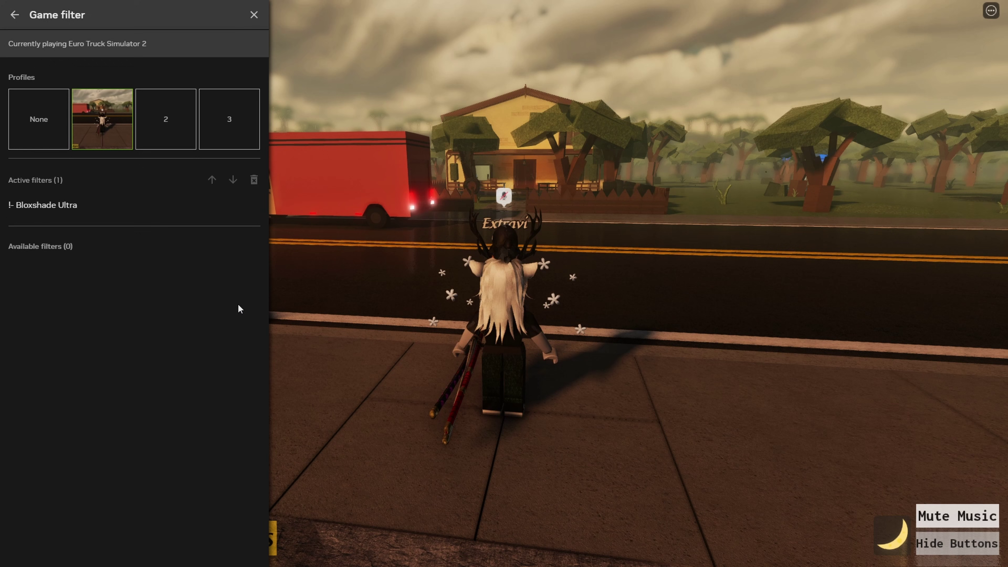
pyautogui.click(231, 213)
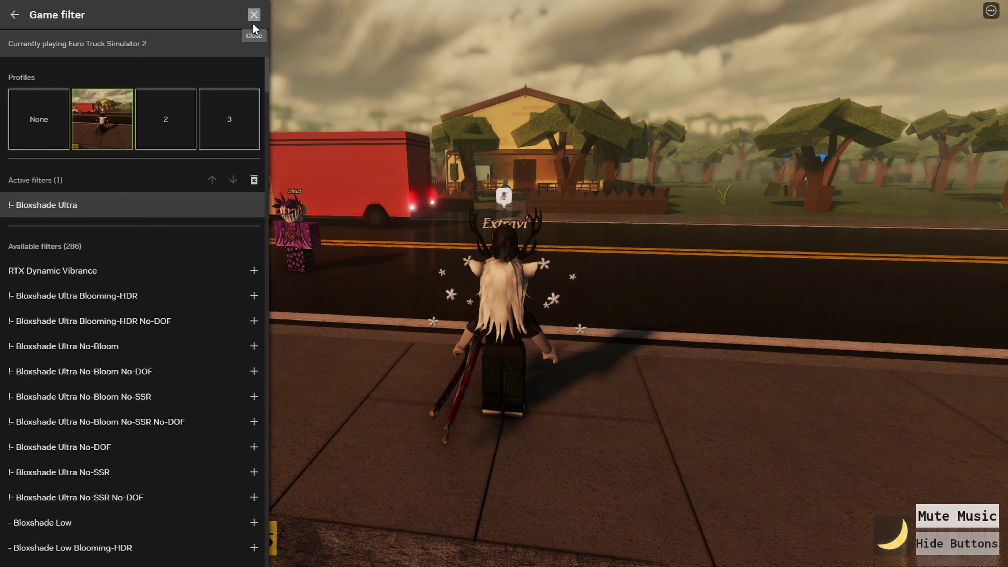
pyautogui.click(253, 16)
# Remove Bloxshade Ultra from profile 1's active filters and toggle between None and profile 1.
pyautogui.hotkey('alt', 'z')
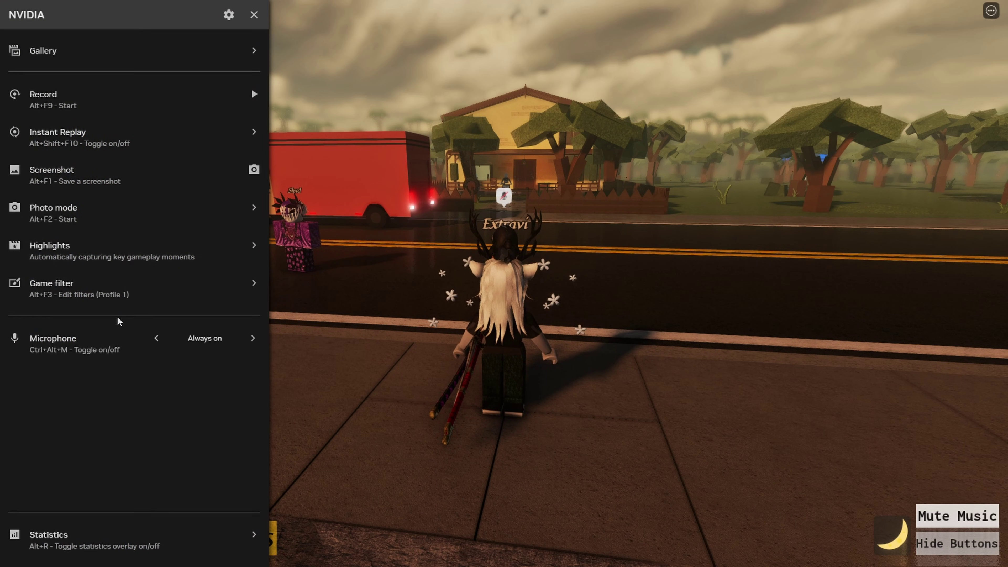
pyautogui.click(123, 300)
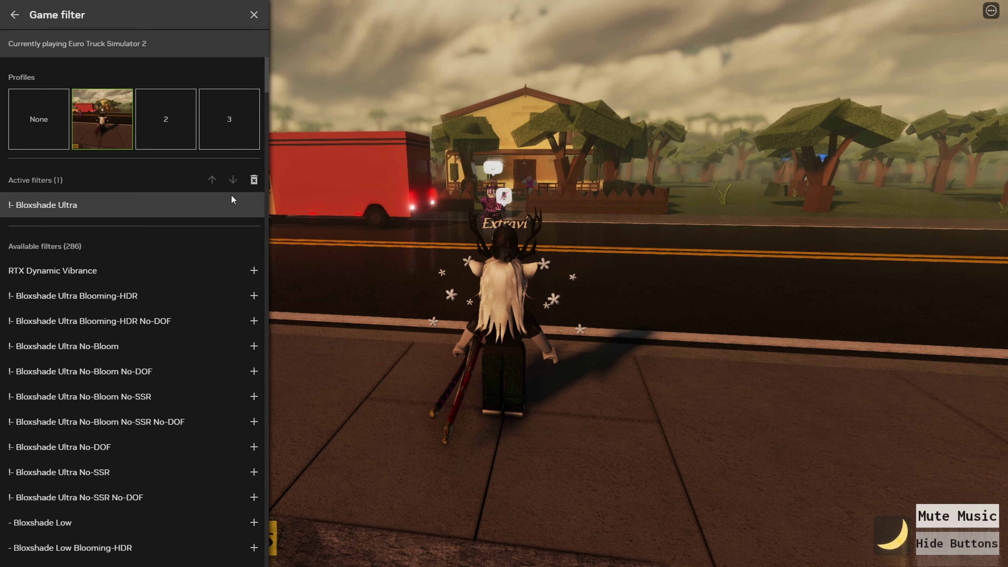
pyautogui.click(254, 180)
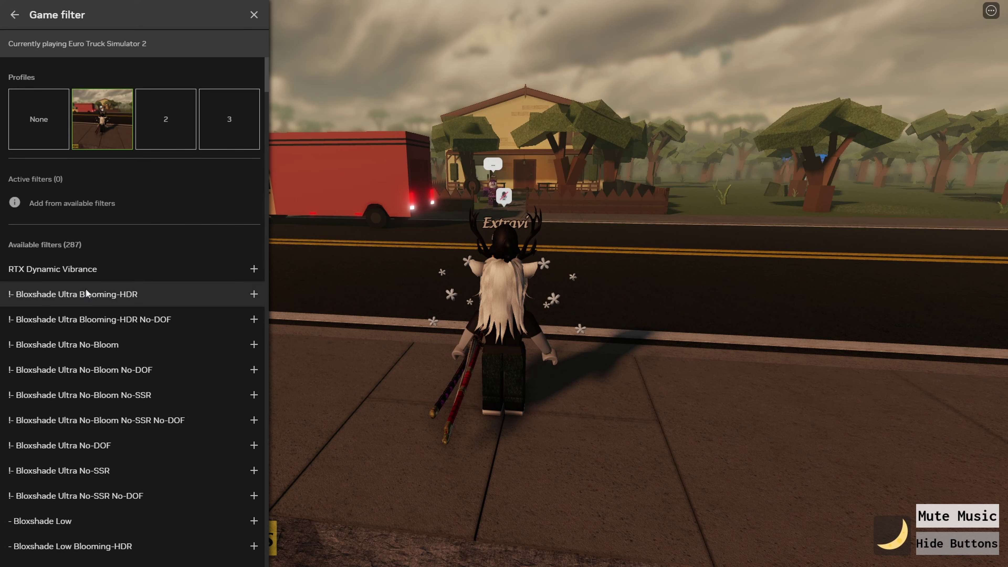
pyautogui.click(50, 130)
pyautogui.click(109, 147)
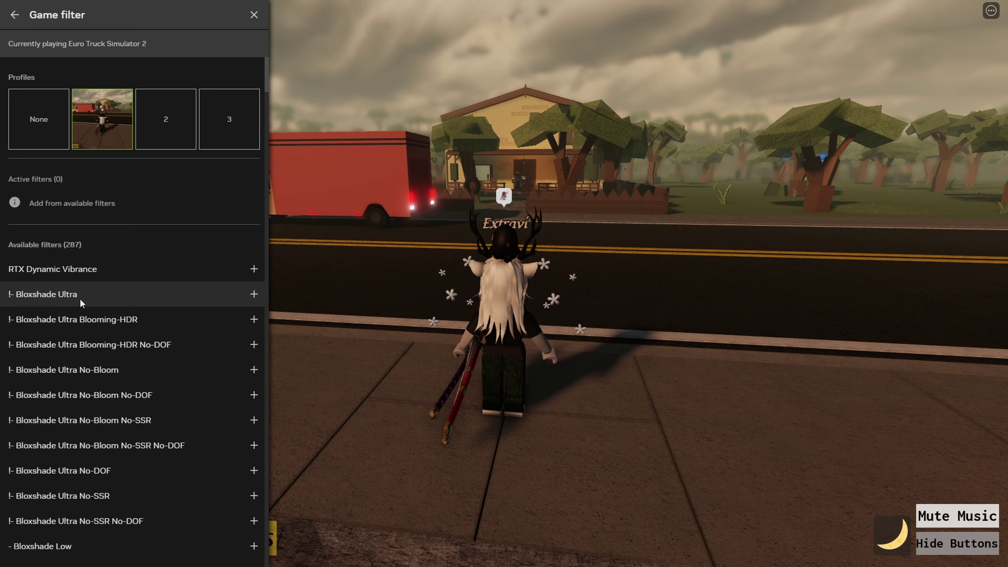
# Re-add Bloxshade Ultra, compare profile 1 against None, and close the Game filter panel.
pyautogui.click(80, 298)
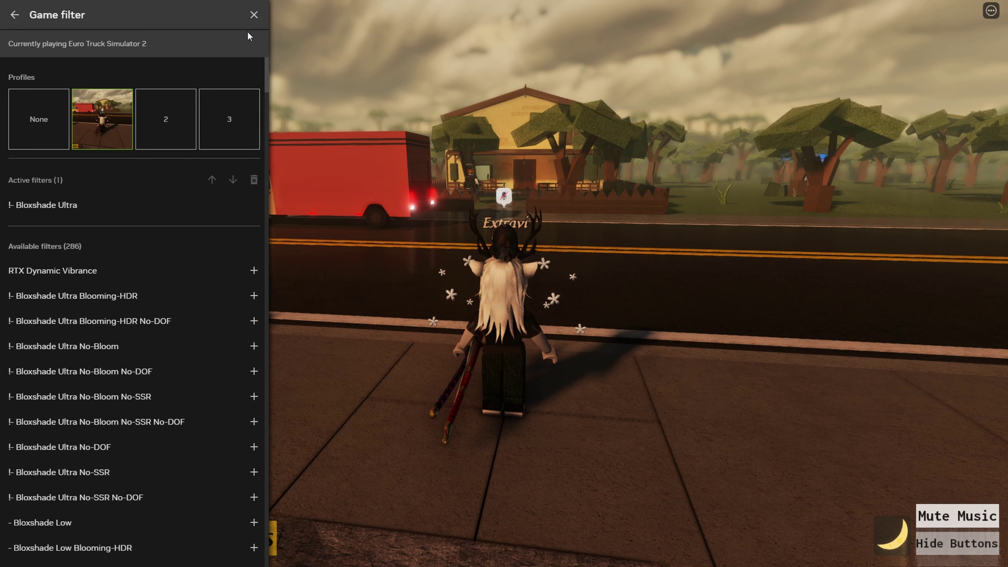
pyautogui.click(61, 112)
pyautogui.click(117, 126)
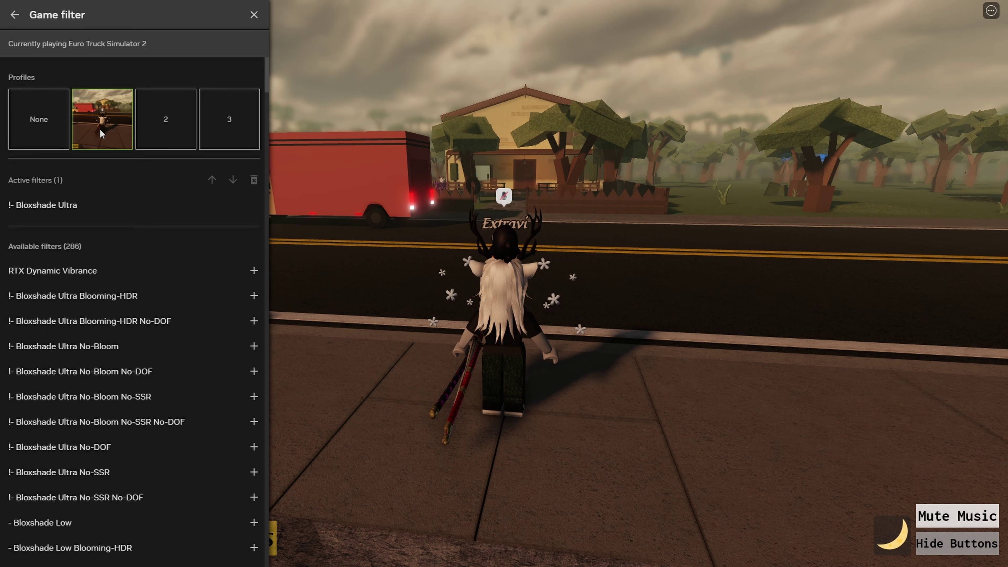
pyautogui.click(22, 120)
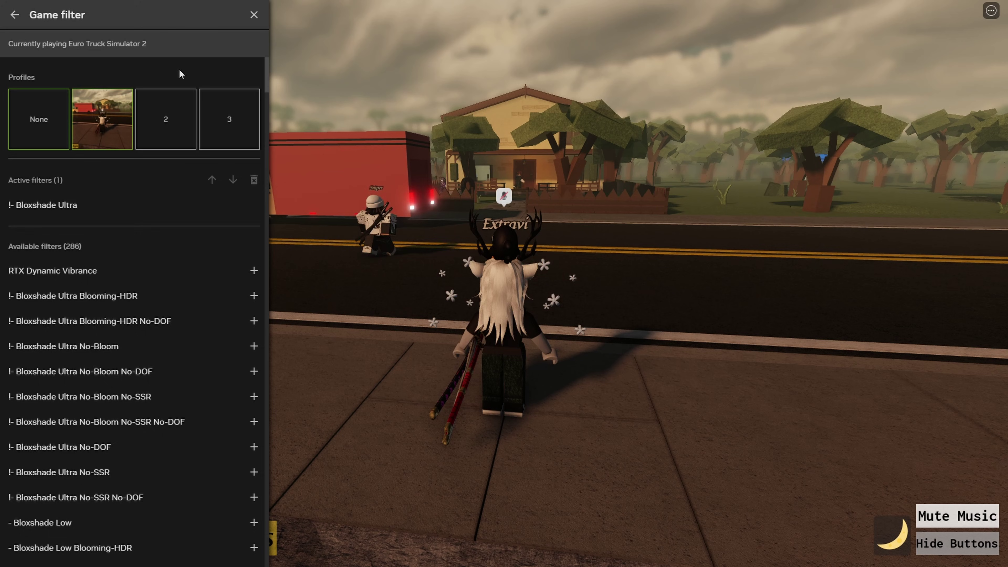
pyautogui.click(252, 16)
pyautogui.press('Right')
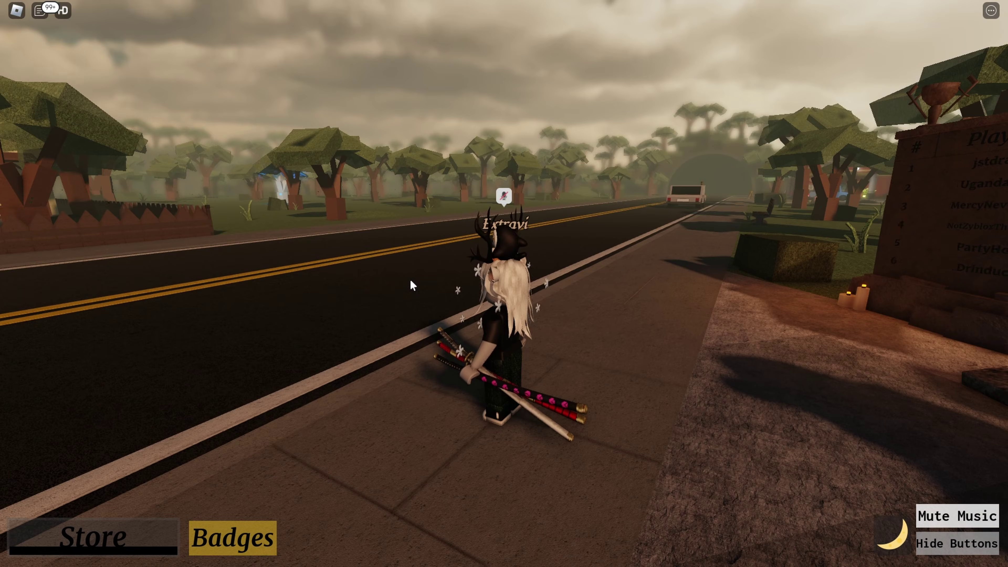
pyautogui.press('Left')
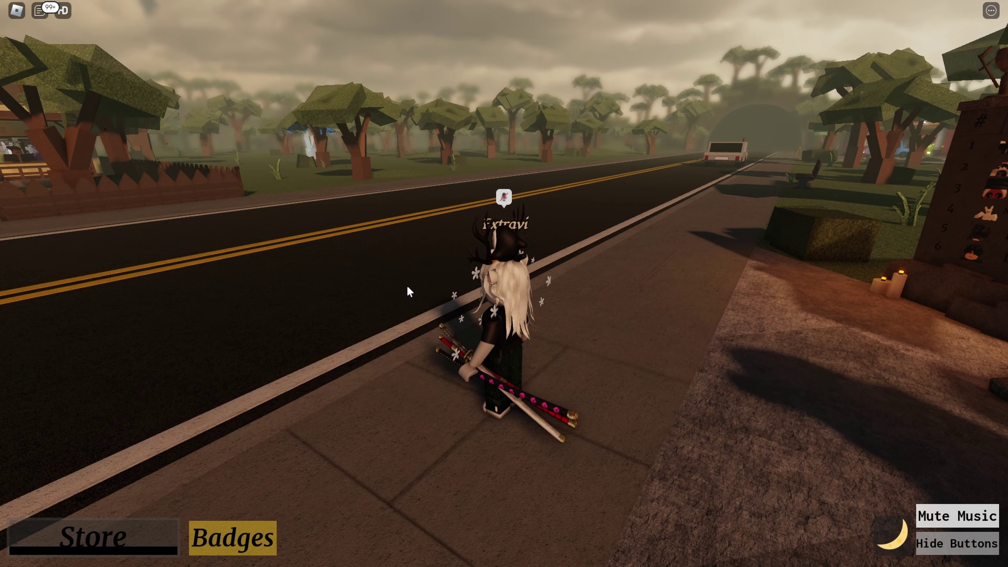